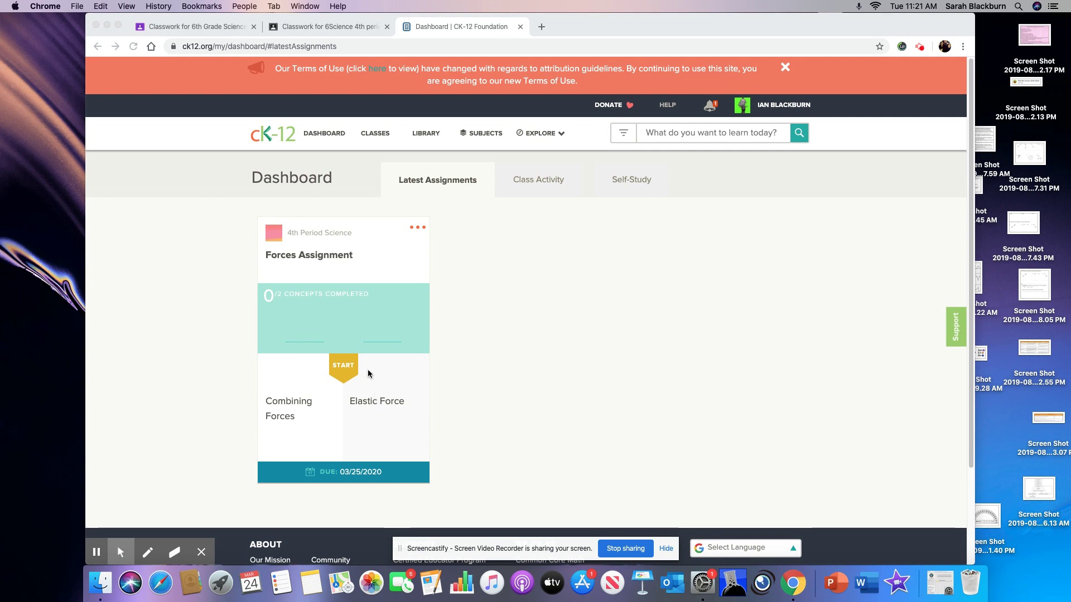
- Open Combining Forces from the Forces Assignment card and review its 10% practice results
{"action": "left_click", "coordinate": [344, 369]}
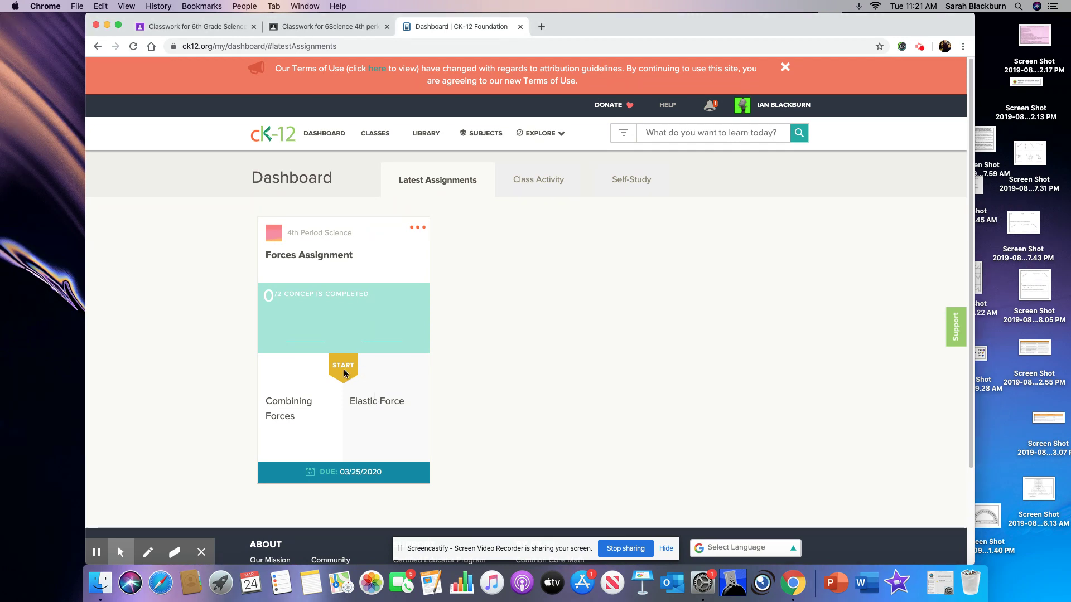
{"action": "left_click", "coordinate": [276, 424]}
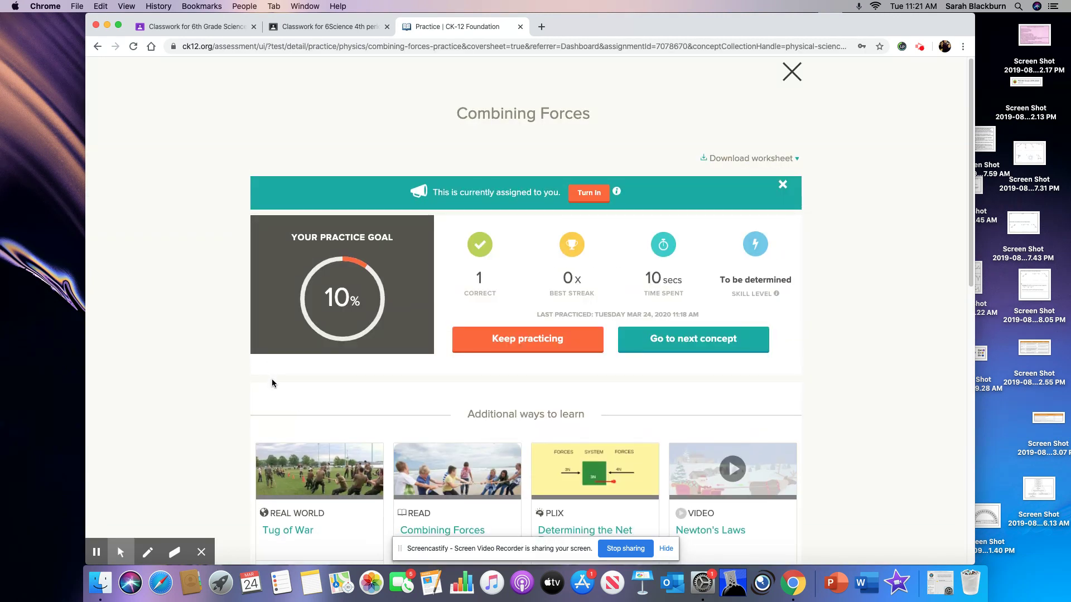
{"action": "scroll", "coordinate": [272, 383], "scroll_direction": "down", "scroll_amount": 1}
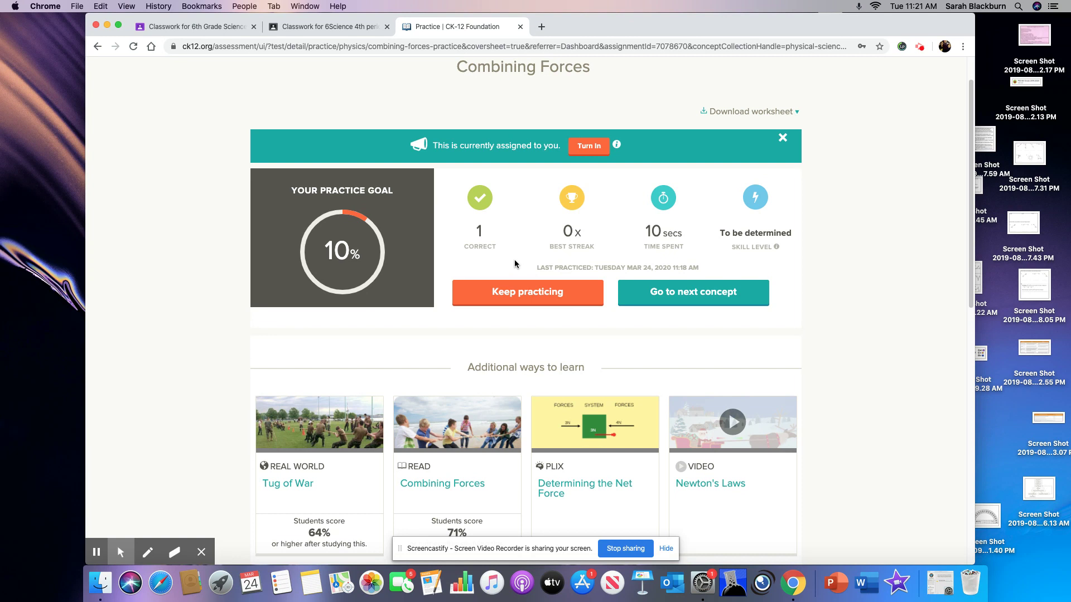
{"action": "scroll", "coordinate": [515, 264], "scroll_direction": "down", "scroll_amount": 3}
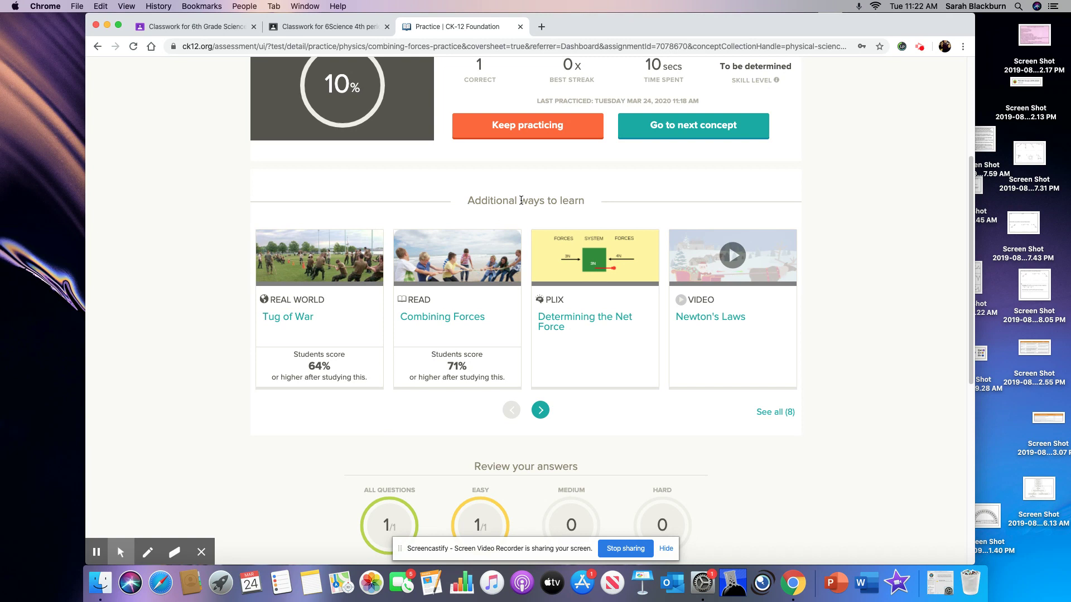
{"action": "scroll", "coordinate": [521, 200], "scroll_direction": "up", "scroll_amount": 4}
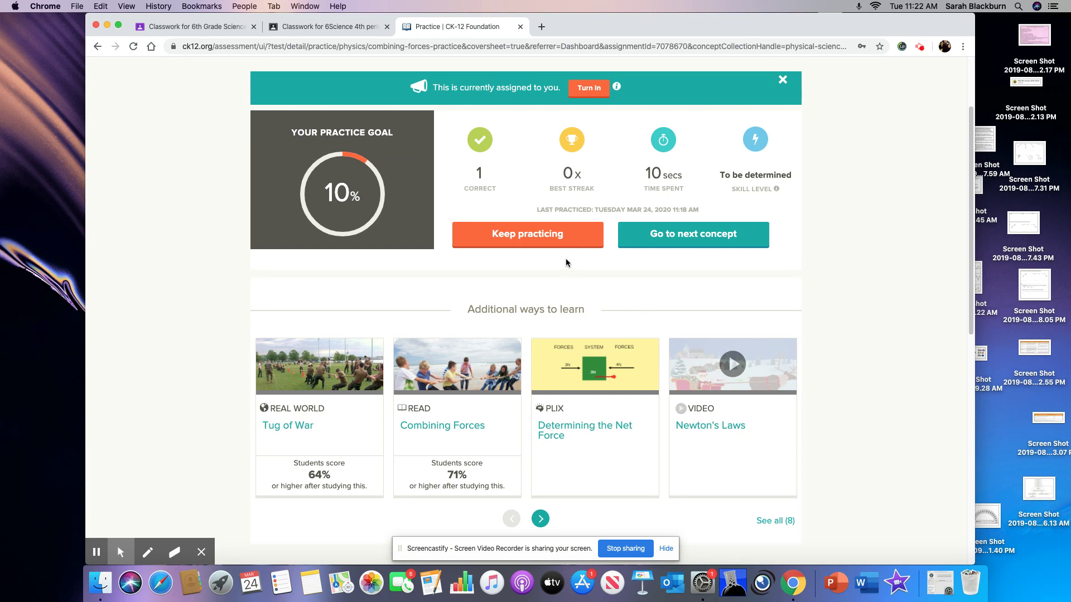
{"action": "scroll", "coordinate": [566, 262], "scroll_direction": "down", "scroll_amount": 3}
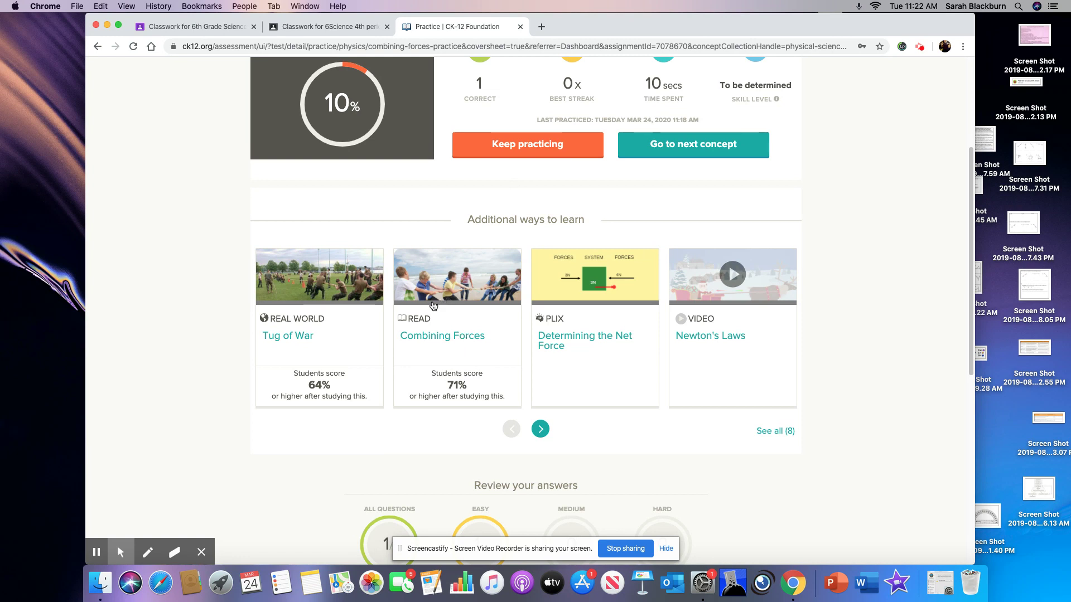
- Read the Combining Forces article on net force, from the tug-of-war photo to the Review questions
{"action": "left_click", "coordinate": [427, 337]}
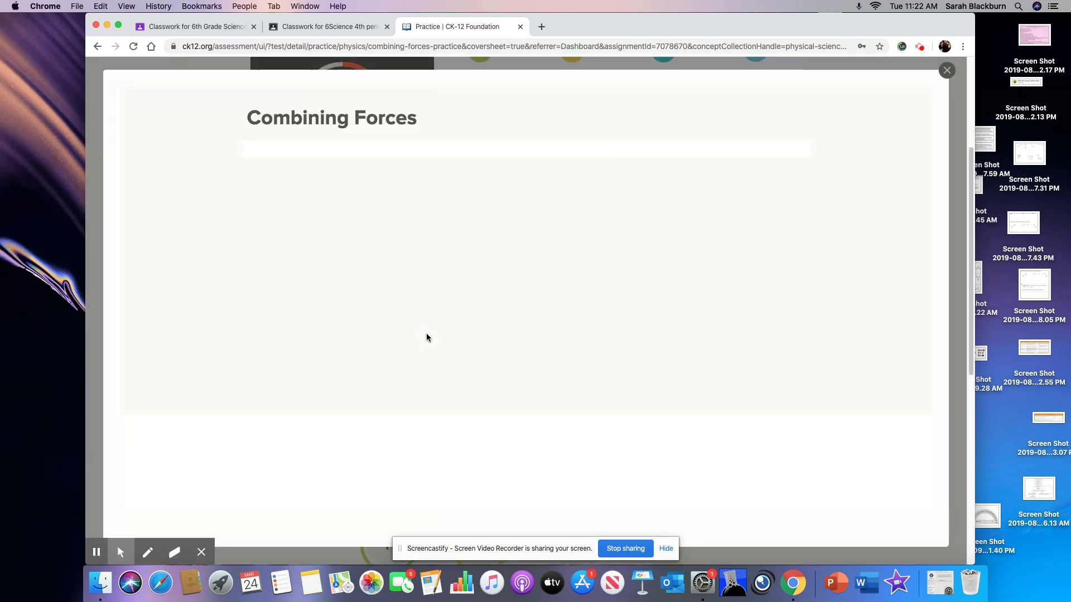
{"action": "scroll", "coordinate": [468, 323], "scroll_direction": "down", "scroll_amount": 5}
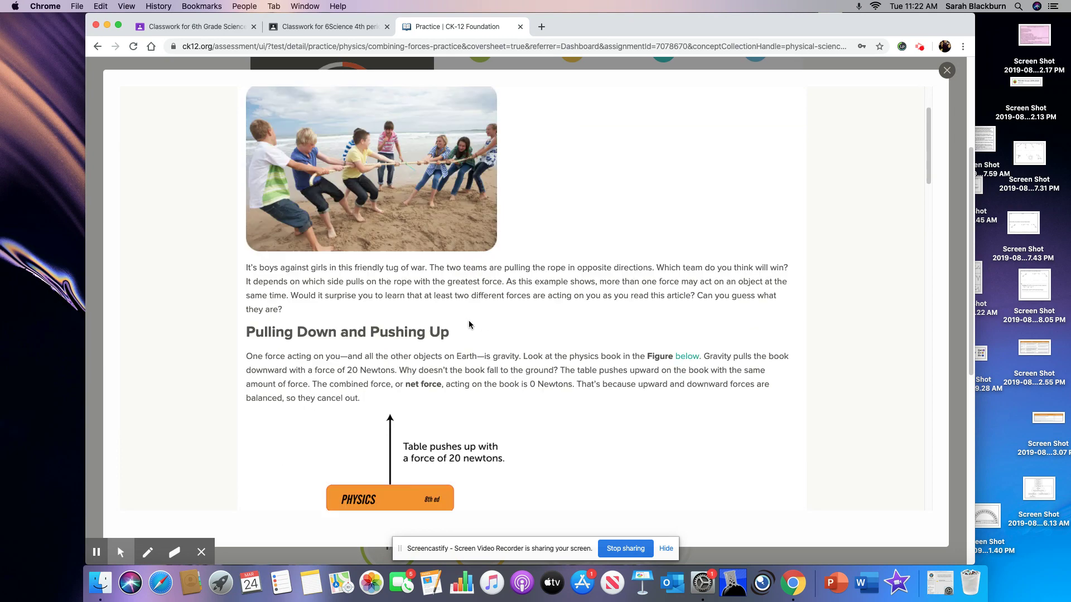
{"action": "scroll", "coordinate": [470, 322], "scroll_direction": "down", "scroll_amount": 9}
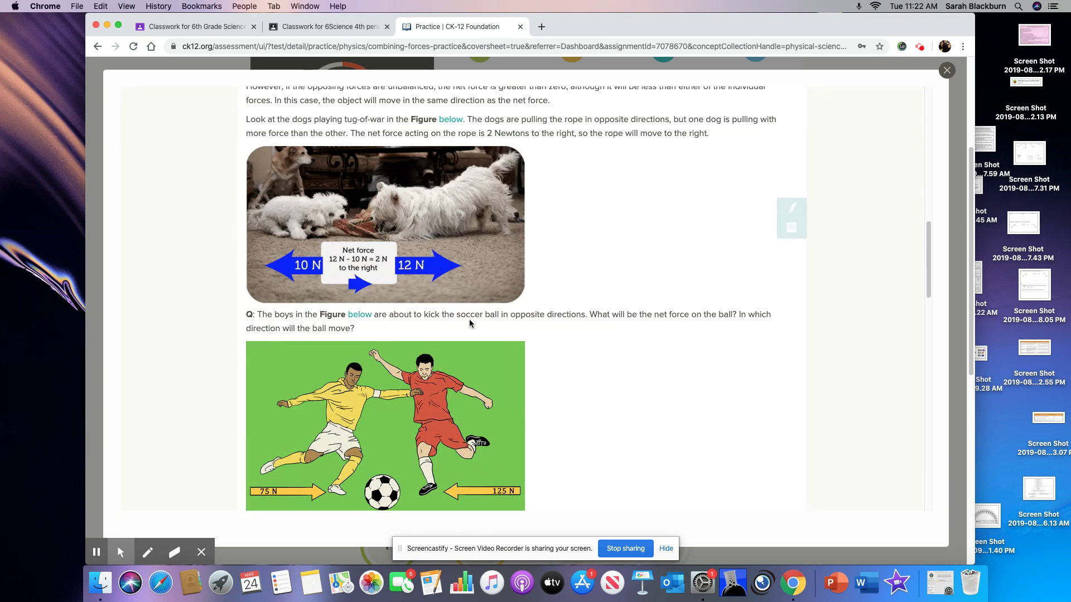
{"action": "scroll", "coordinate": [469, 322], "scroll_direction": "down", "scroll_amount": 5}
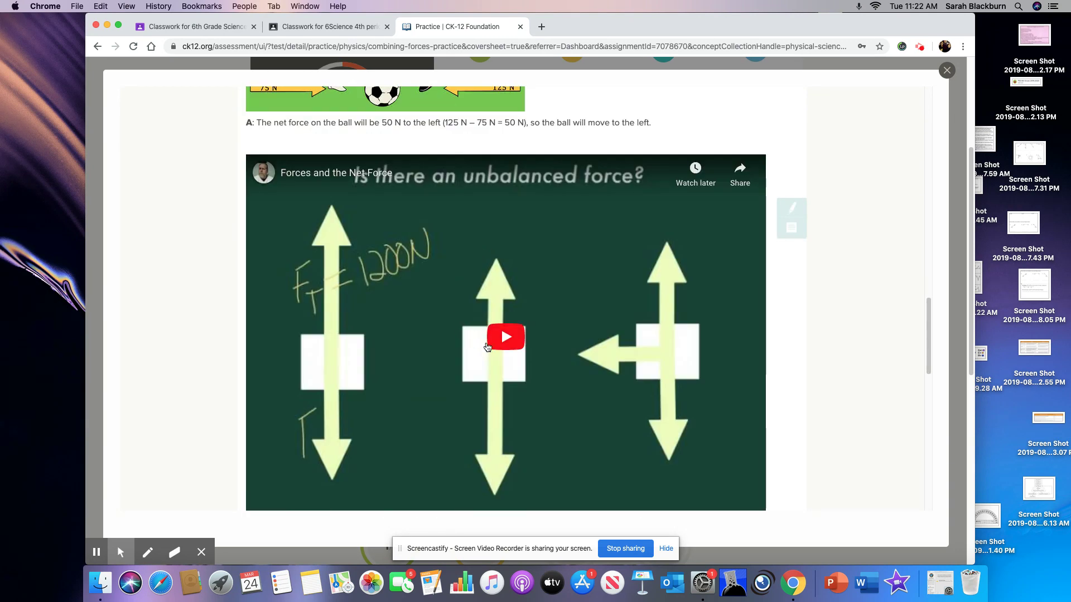
{"action": "scroll", "coordinate": [505, 336], "scroll_direction": "down", "scroll_amount": 1}
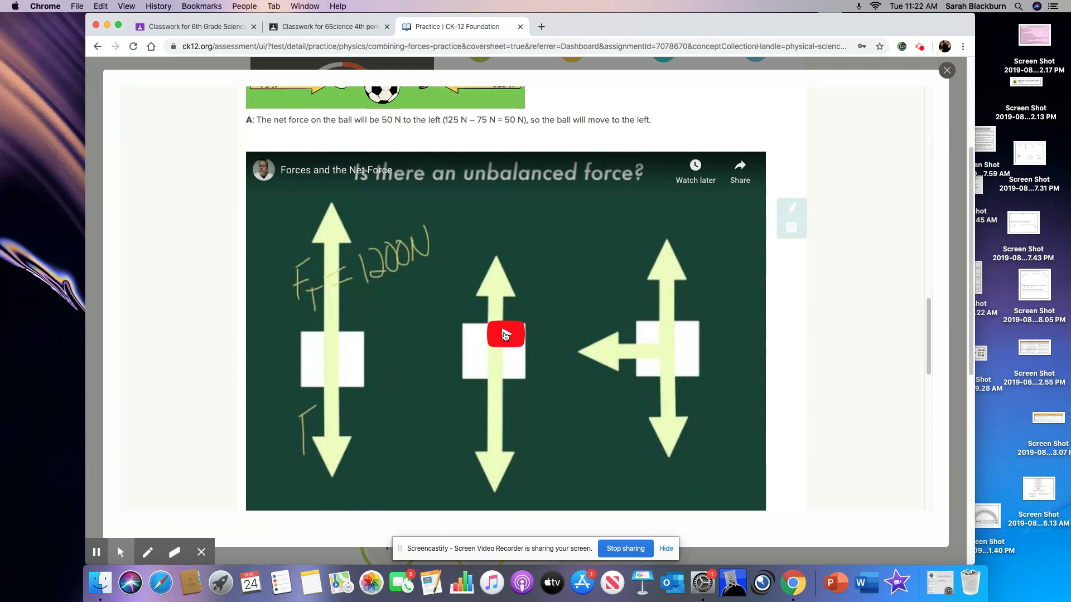
{"action": "scroll", "coordinate": [505, 335], "scroll_direction": "down", "scroll_amount": 11}
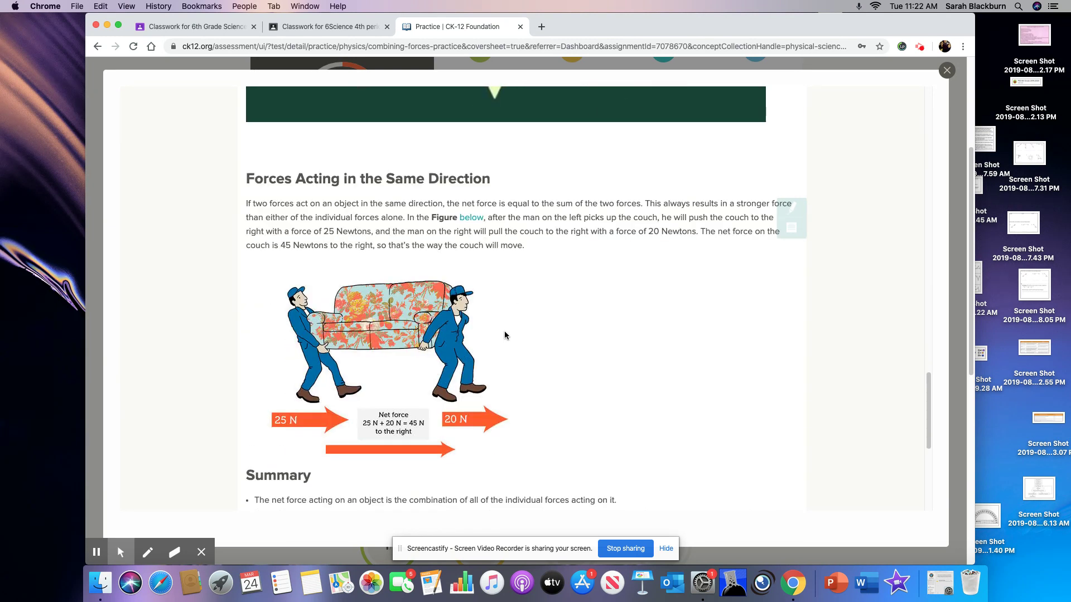
{"action": "scroll", "coordinate": [505, 335], "scroll_direction": "down", "scroll_amount": 1}
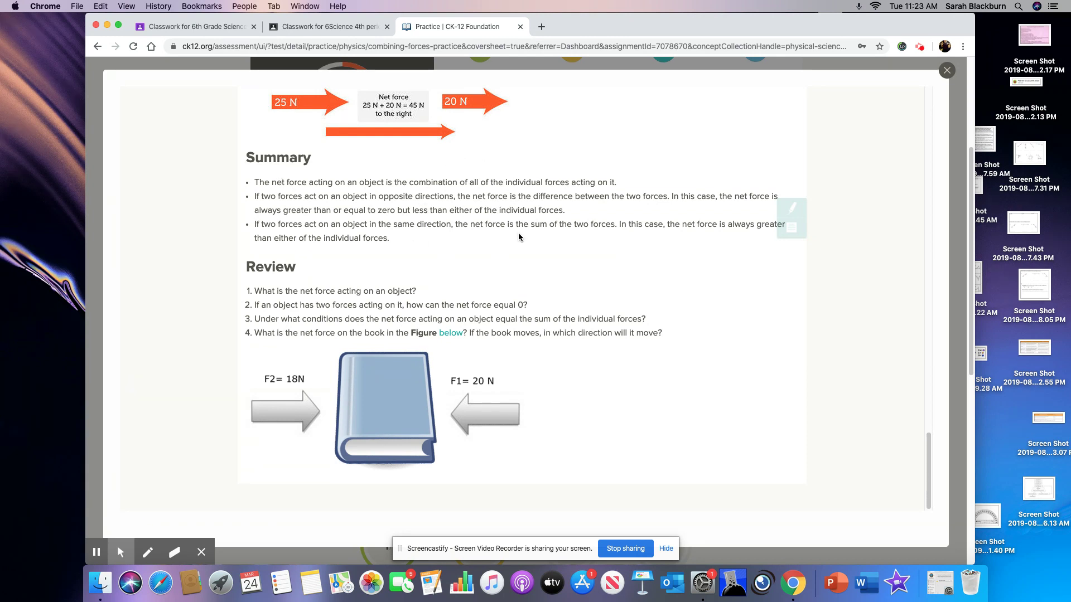
{"action": "scroll", "coordinate": [419, 154], "scroll_direction": "up", "scroll_amount": 5}
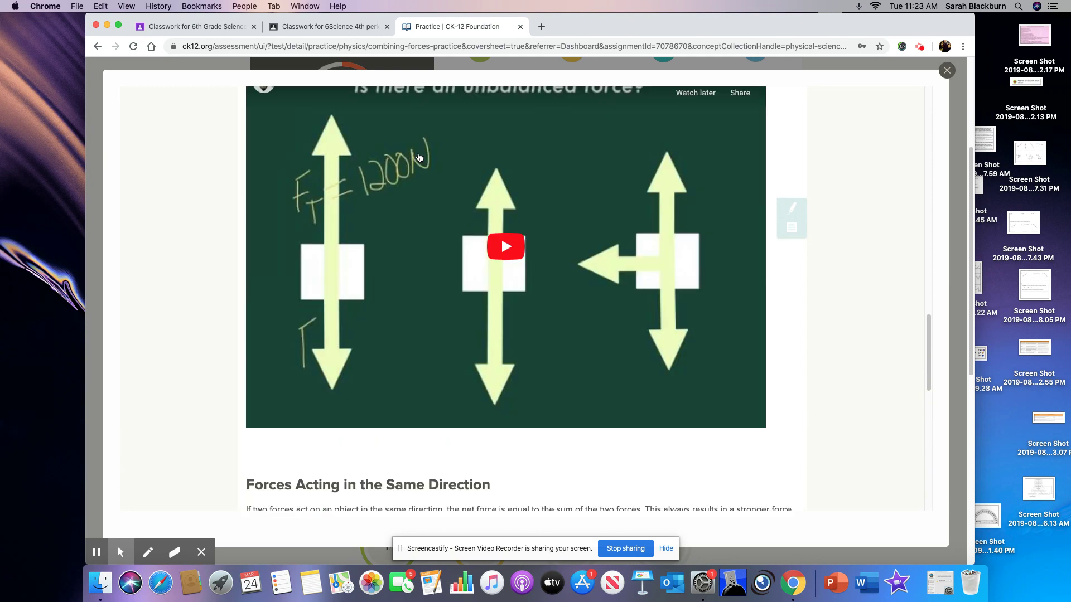
{"action": "scroll", "coordinate": [422, 155], "scroll_direction": "down", "scroll_amount": 5}
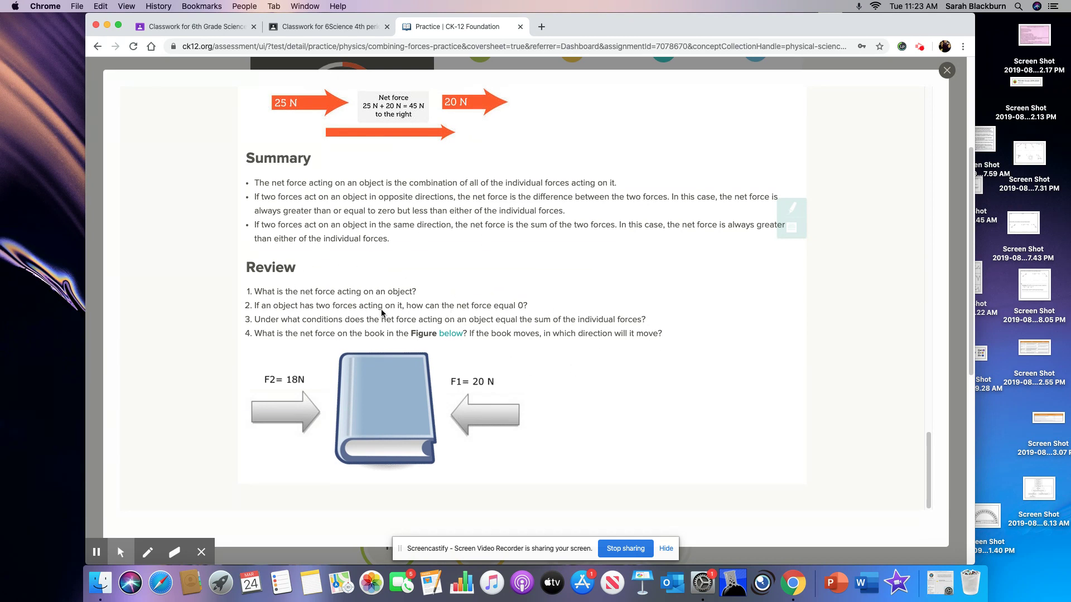
{"action": "scroll", "coordinate": [383, 313], "scroll_direction": "up", "scroll_amount": 20}
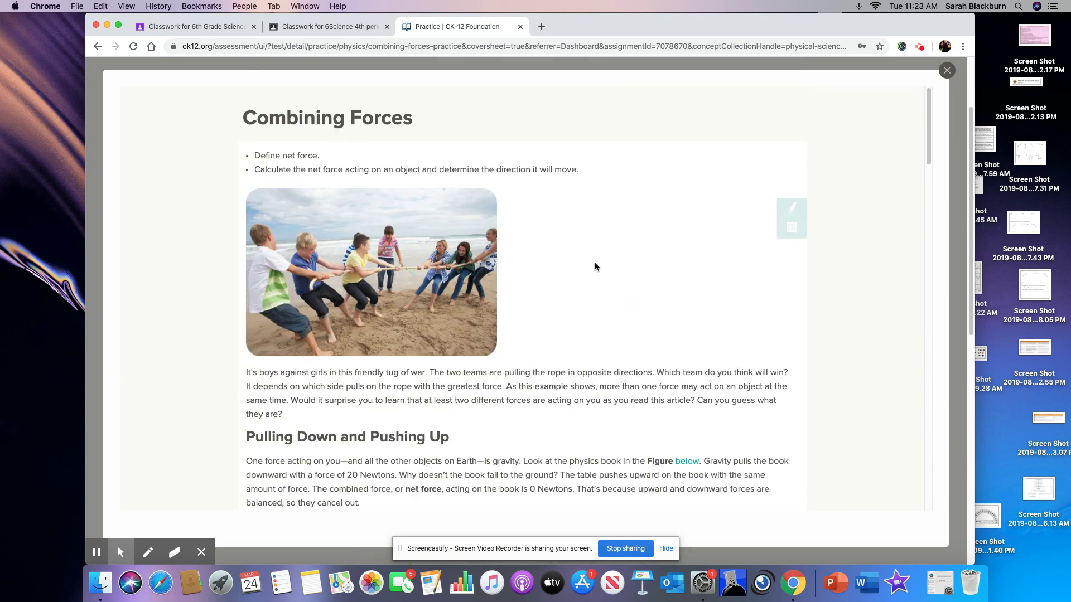
- Close the Combining Forces reading, then read the Tug of War real-world article and close it
{"action": "left_click", "coordinate": [949, 72]}
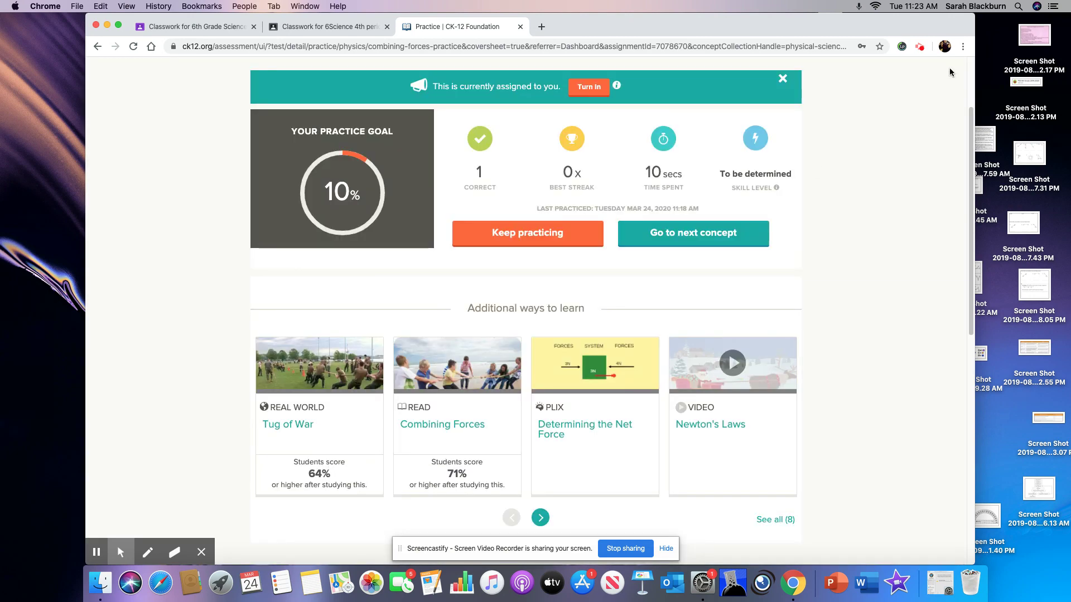
{"action": "scroll", "coordinate": [528, 275], "scroll_direction": "down", "scroll_amount": 3}
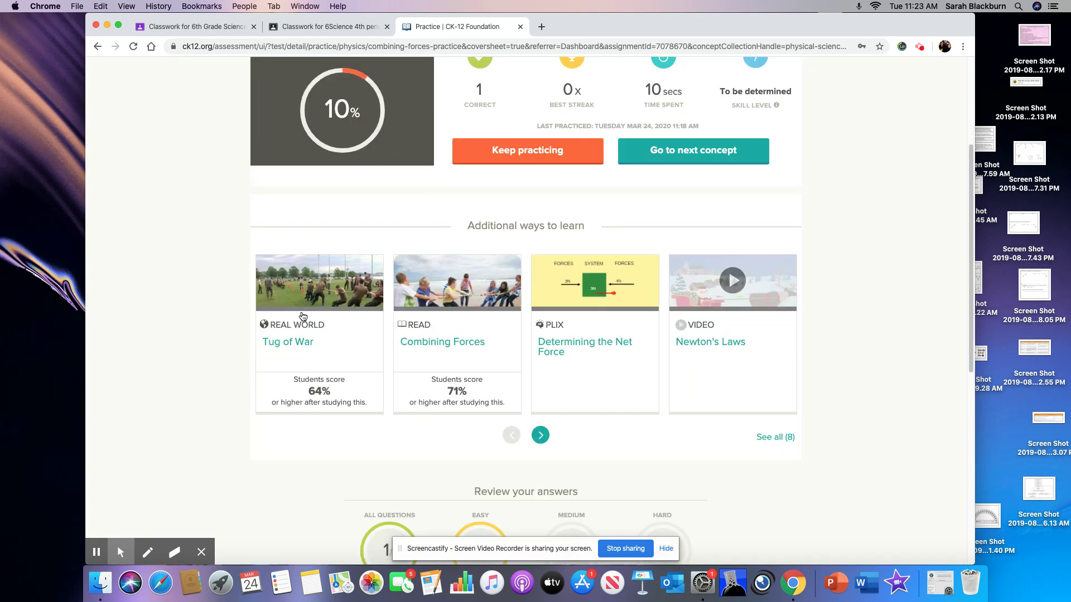
{"action": "left_click", "coordinate": [316, 277]}
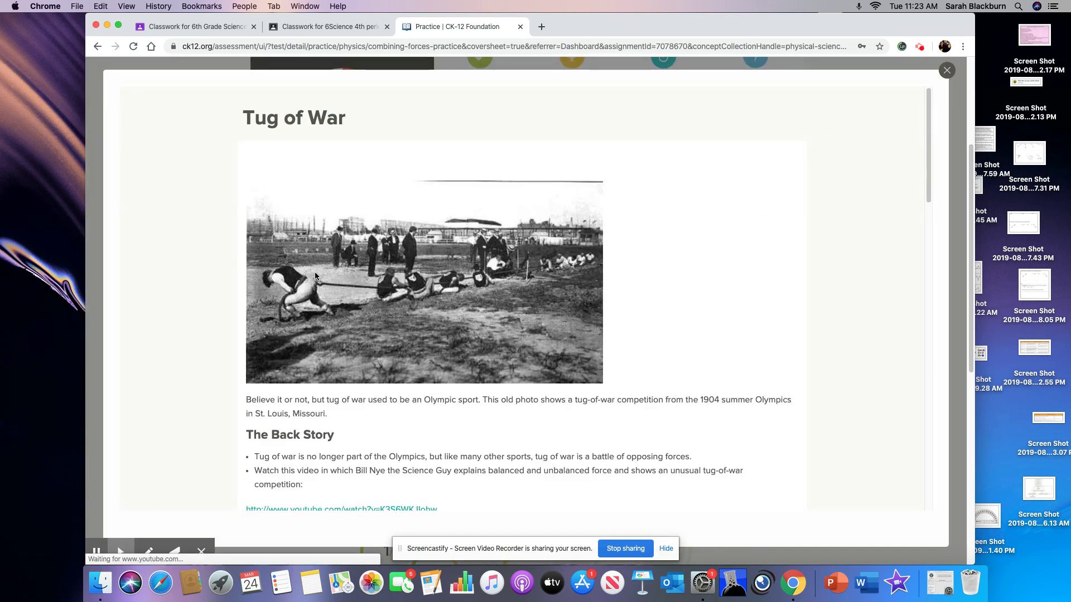
{"action": "scroll", "coordinate": [315, 274], "scroll_direction": "down", "scroll_amount": 4}
{"action": "scroll", "coordinate": [315, 276], "scroll_direction": "down", "scroll_amount": 10}
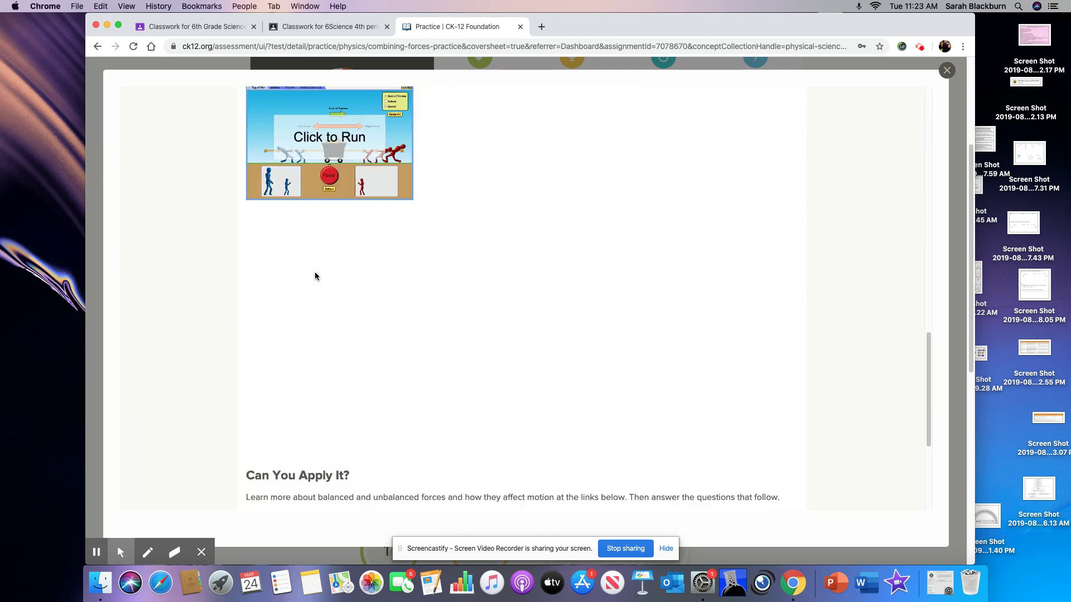
{"action": "scroll", "coordinate": [315, 275], "scroll_direction": "up", "scroll_amount": 14}
{"action": "scroll", "coordinate": [315, 276], "scroll_direction": "down", "scroll_amount": 15}
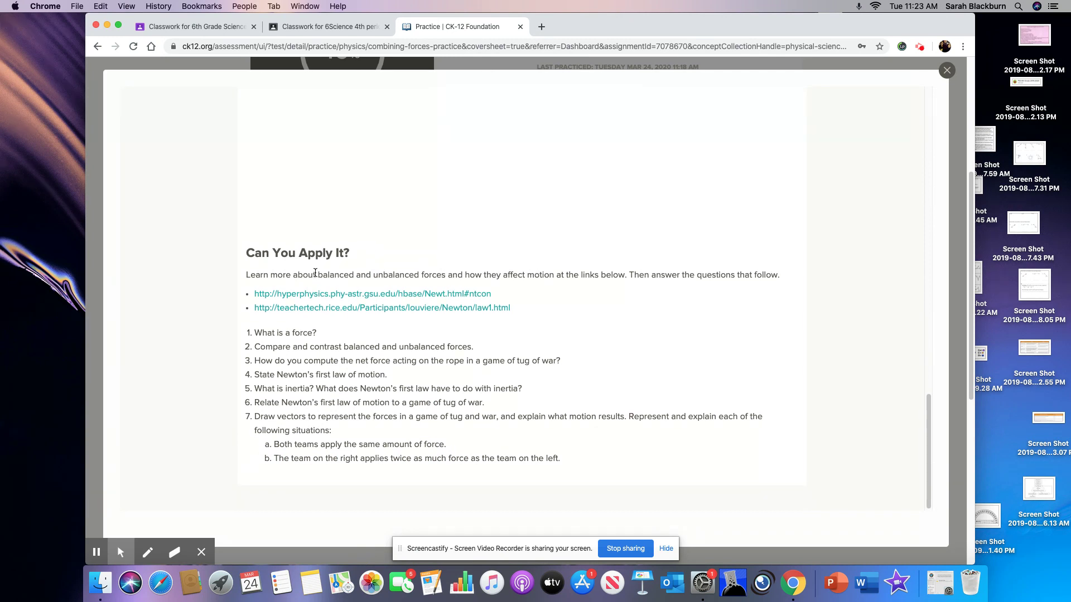
{"action": "scroll", "coordinate": [315, 275], "scroll_direction": "up", "scroll_amount": 1}
{"action": "scroll", "coordinate": [331, 332], "scroll_direction": "up", "scroll_amount": 15}
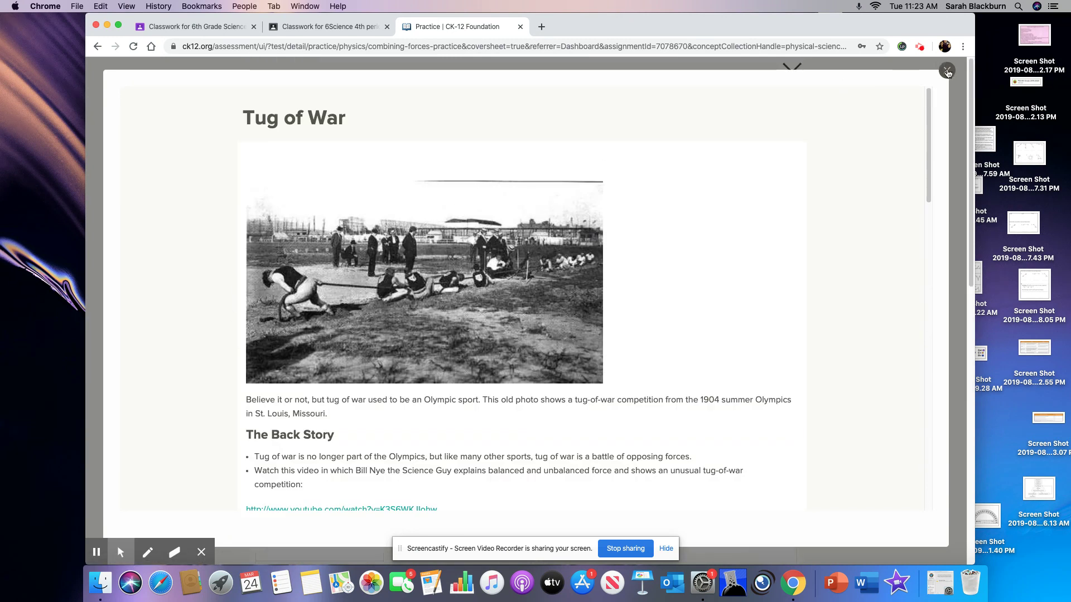
{"action": "left_click", "coordinate": [947, 70]}
- Start the Determining the Net Force challenge at question 1 of 6
{"action": "scroll", "coordinate": [702, 245], "scroll_direction": "down", "scroll_amount": 3}
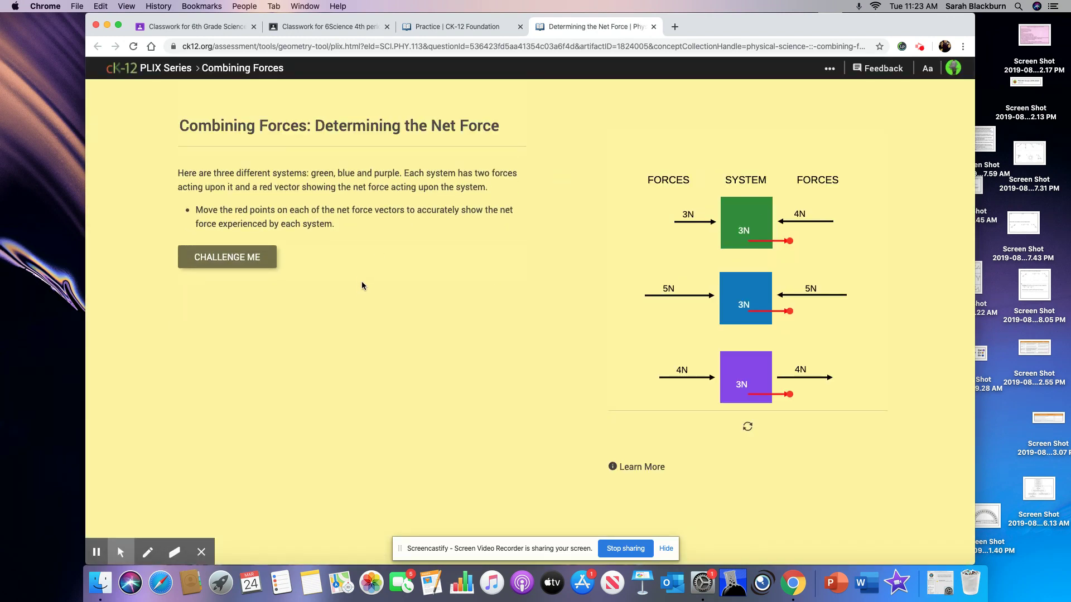
{"action": "left_click", "coordinate": [252, 266]}
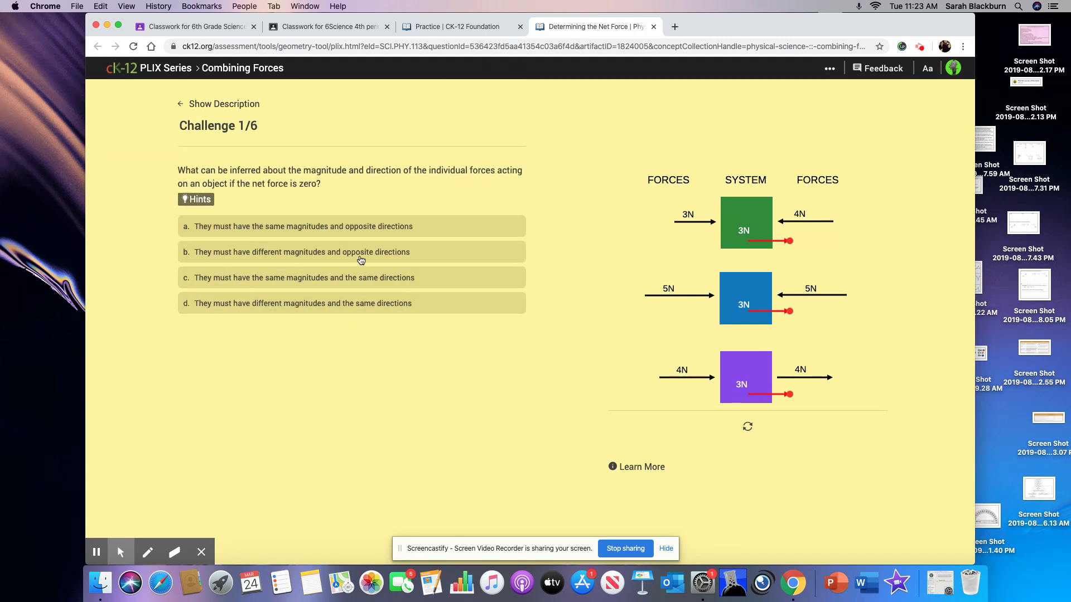
- Close the net force interactive and browse the learning resources to reach practice question 1/10
{"action": "left_click", "coordinate": [654, 27]}
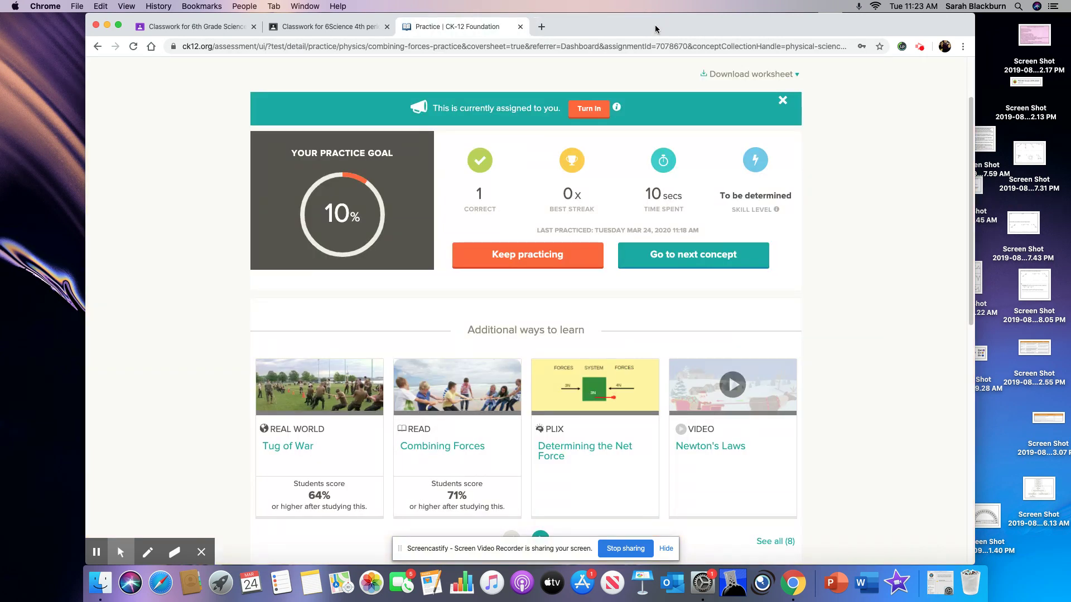
{"action": "scroll", "coordinate": [633, 445], "scroll_direction": "down", "scroll_amount": 2}
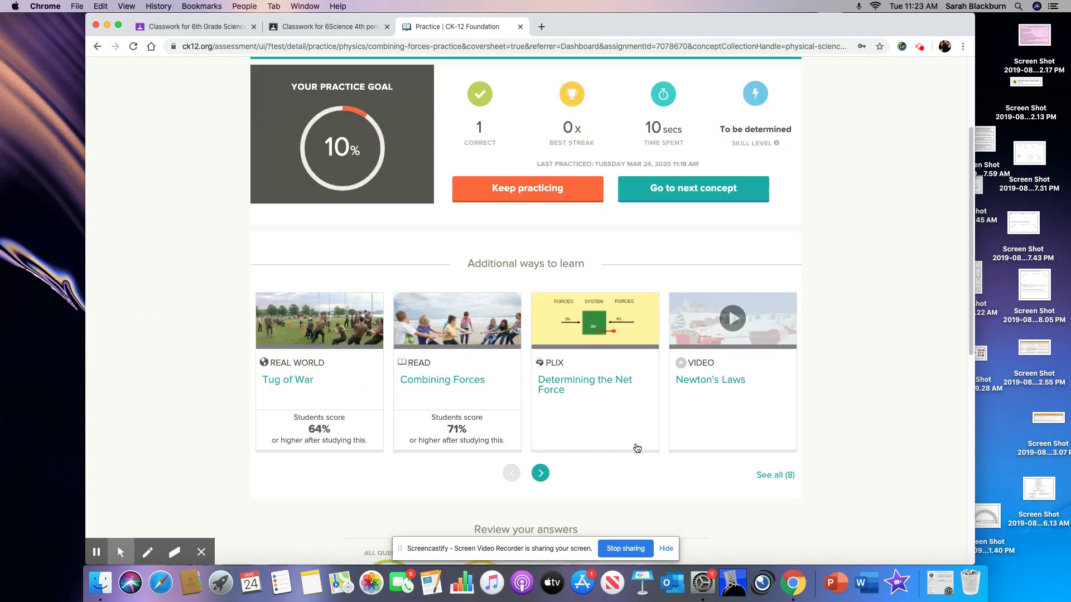
{"action": "left_click", "coordinate": [545, 479]}
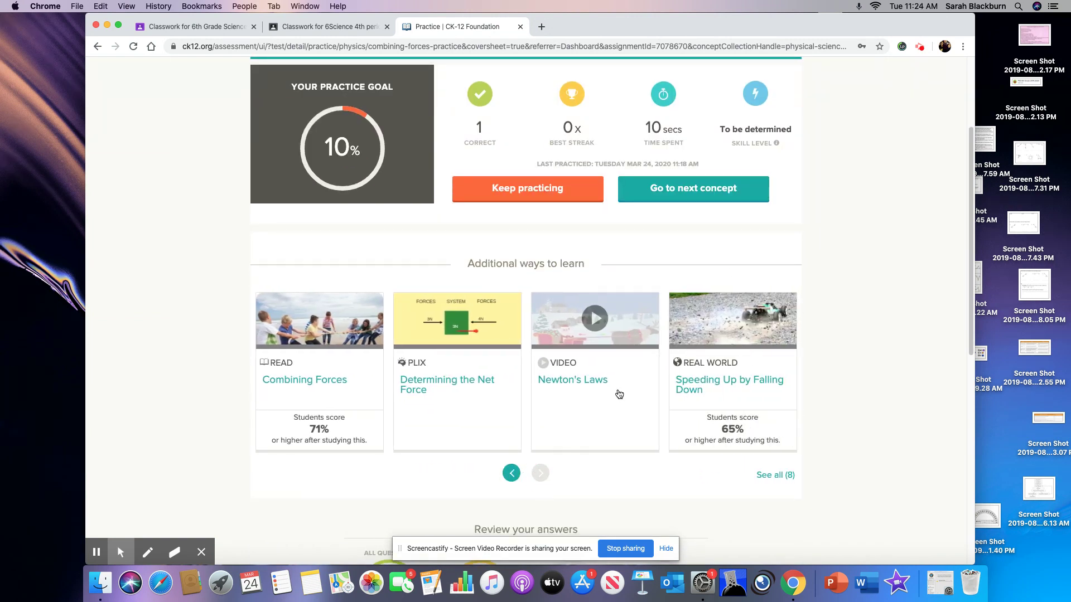
{"action": "left_click", "coordinate": [512, 474]}
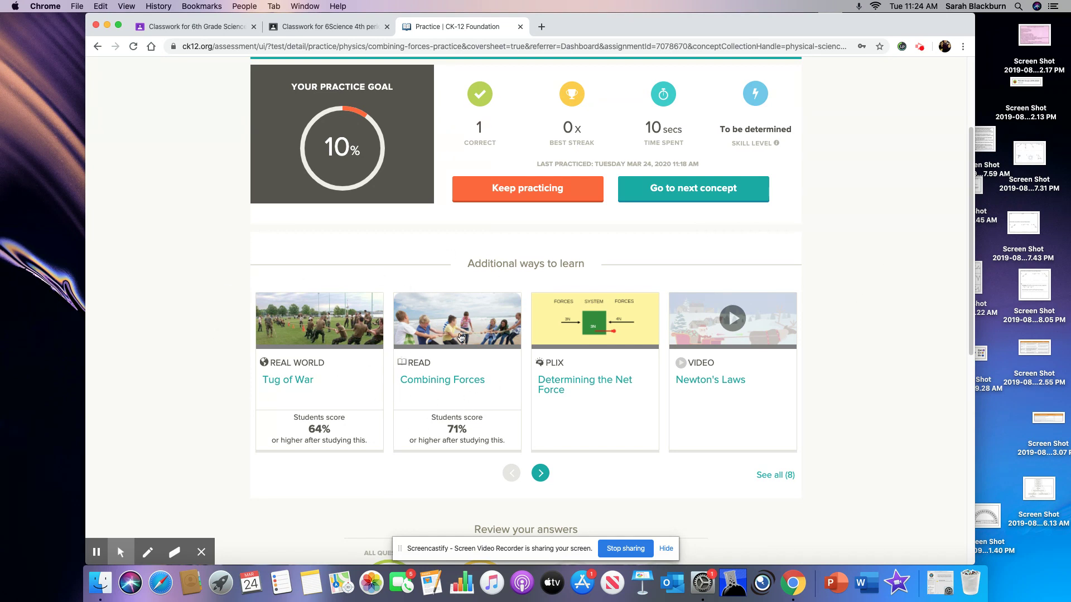
{"action": "scroll", "coordinate": [443, 381], "scroll_direction": "up", "scroll_amount": 3}
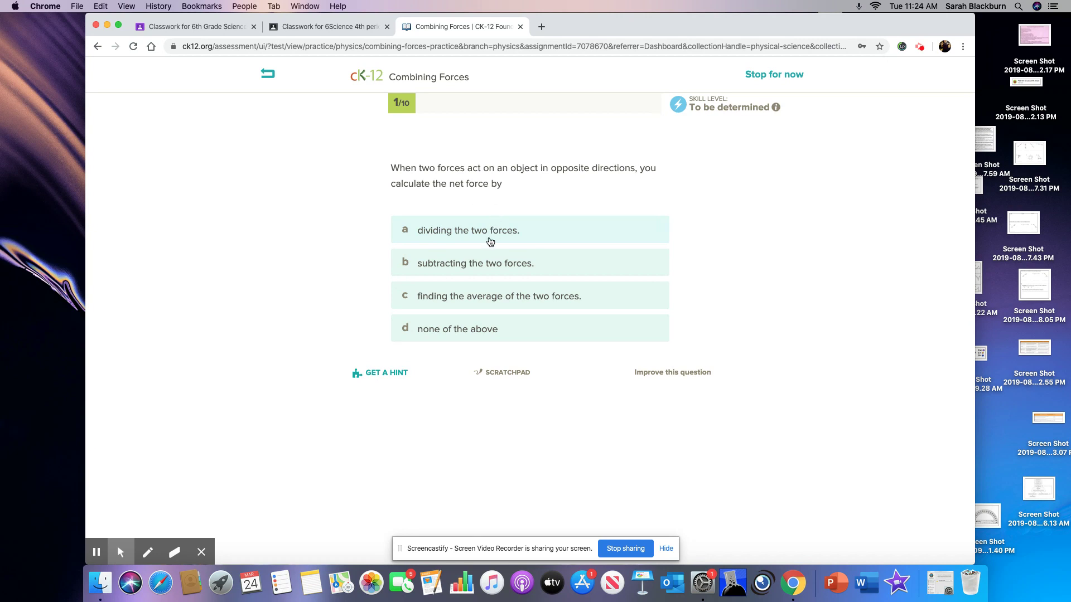
- Answer subtract-the-forces for the opposite-forces question, then submit 20 for the equal-forces question
{"action": "left_click", "coordinate": [475, 267]}
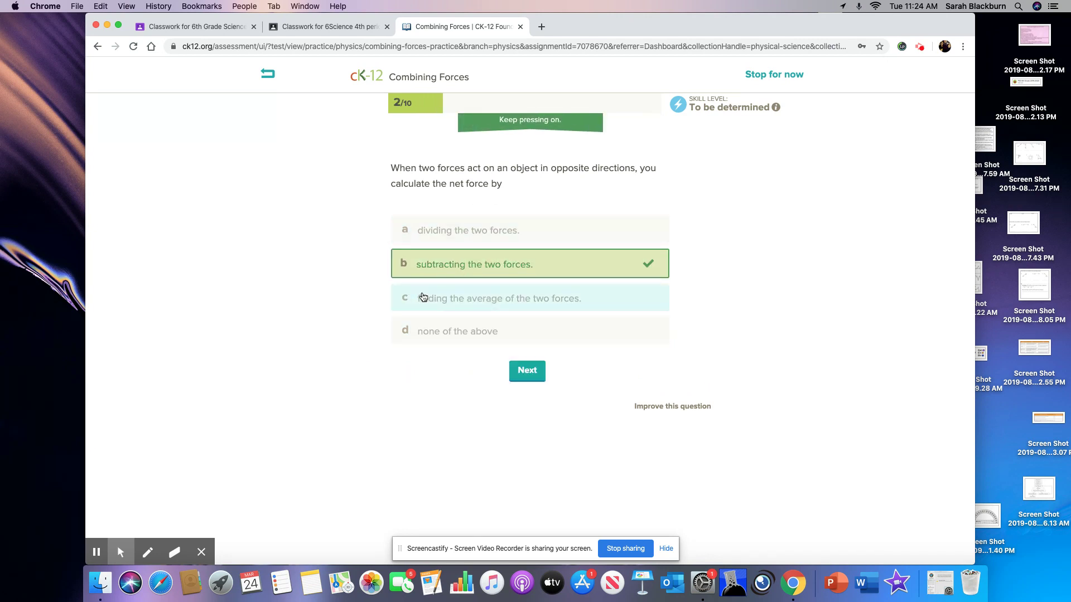
{"action": "left_click", "coordinate": [528, 372]}
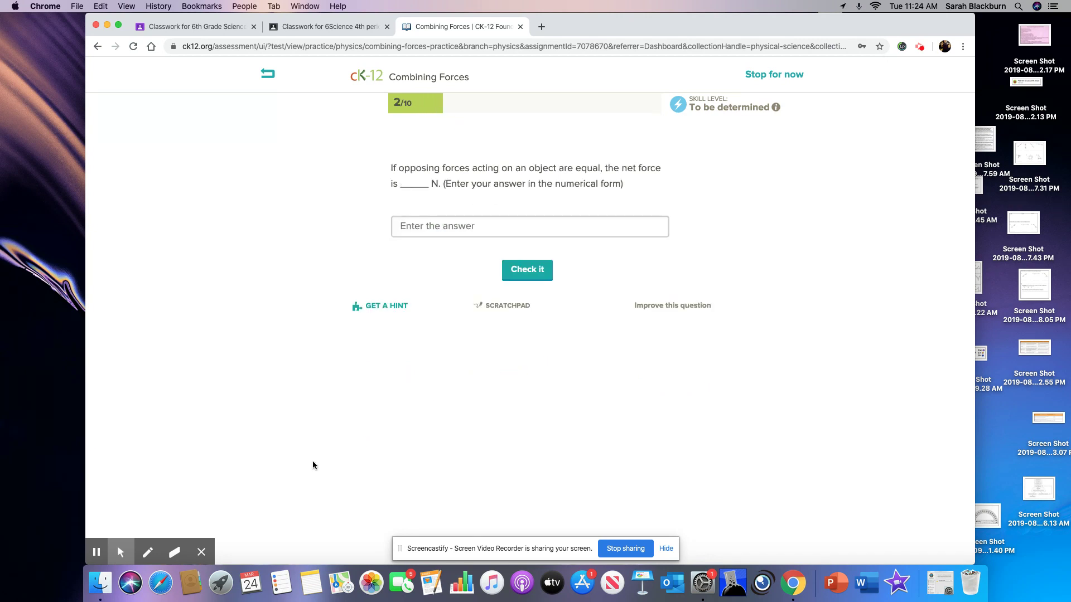
{"action": "left_click", "coordinate": [450, 227]}
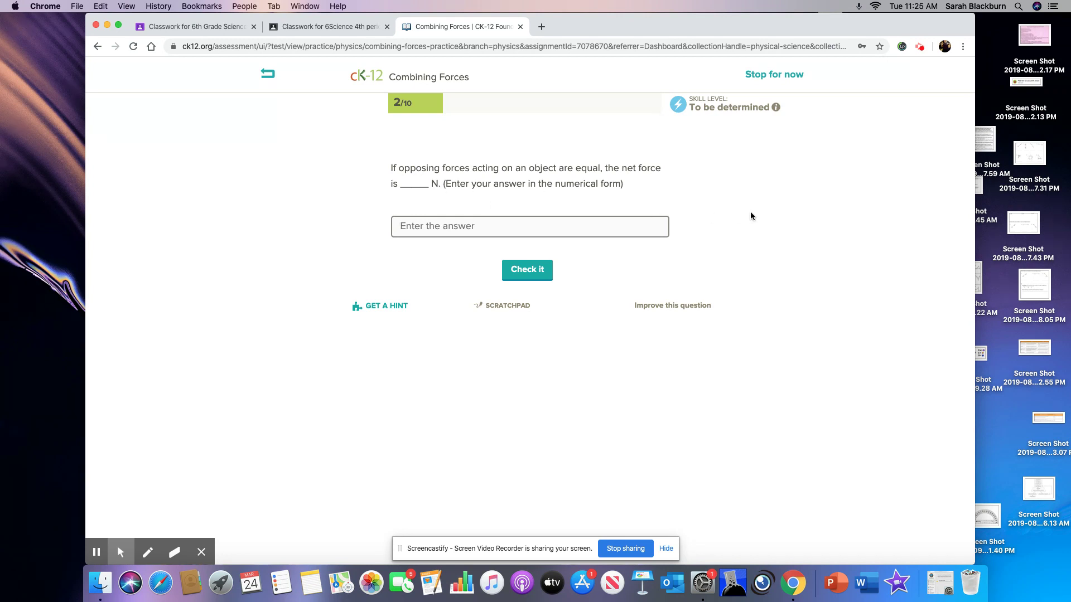
{"action": "type", "text": "20"}
{"action": "left_click", "coordinate": [522, 270]}
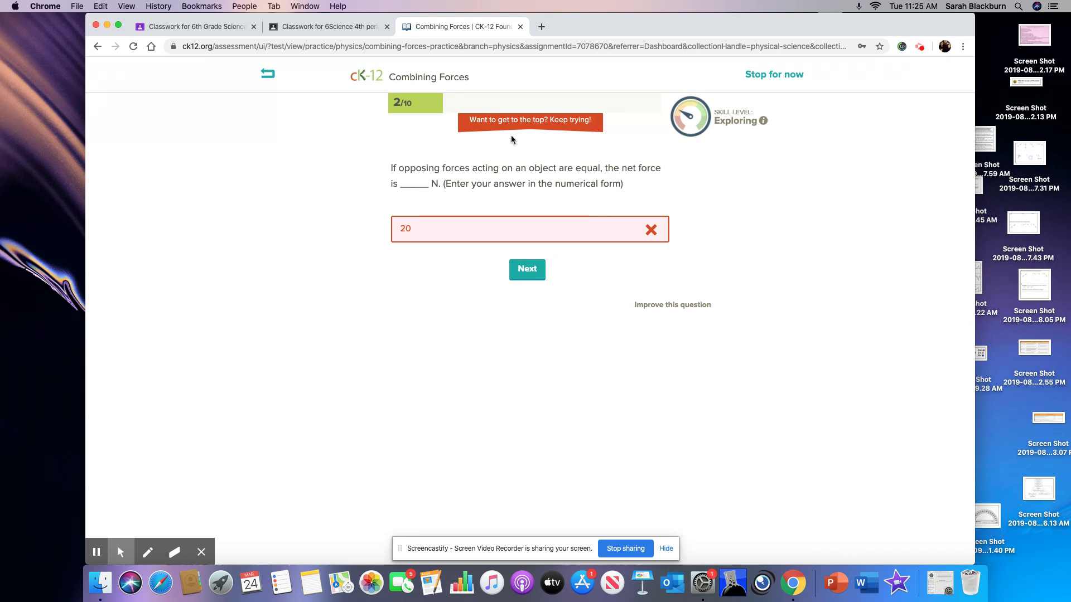
{"action": "left_click", "coordinate": [527, 279]}
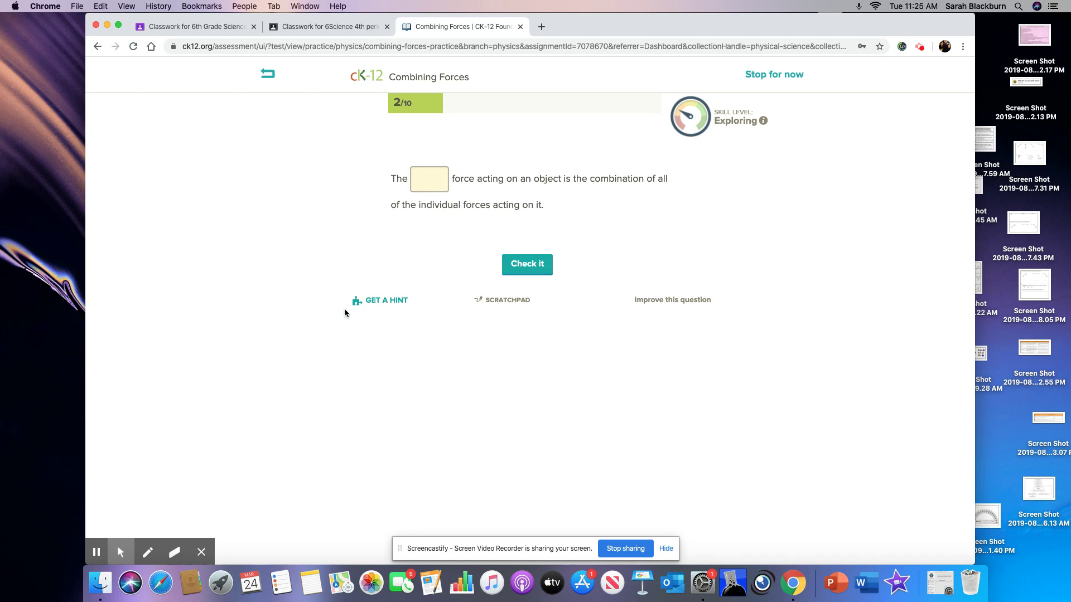
{"action": "left_click", "coordinate": [368, 304]}
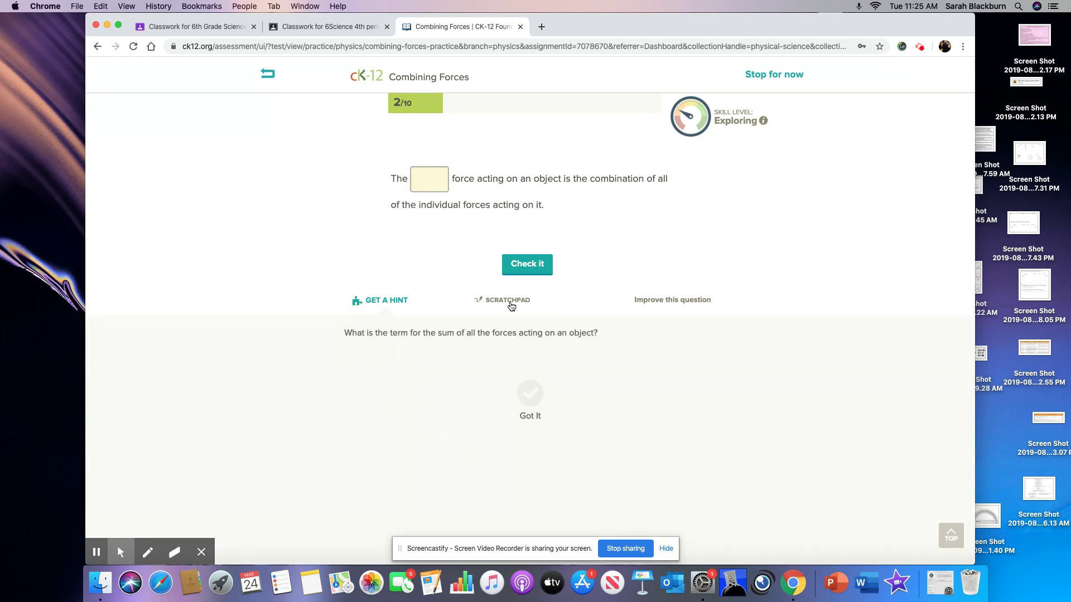
{"action": "left_click", "coordinate": [485, 301]}
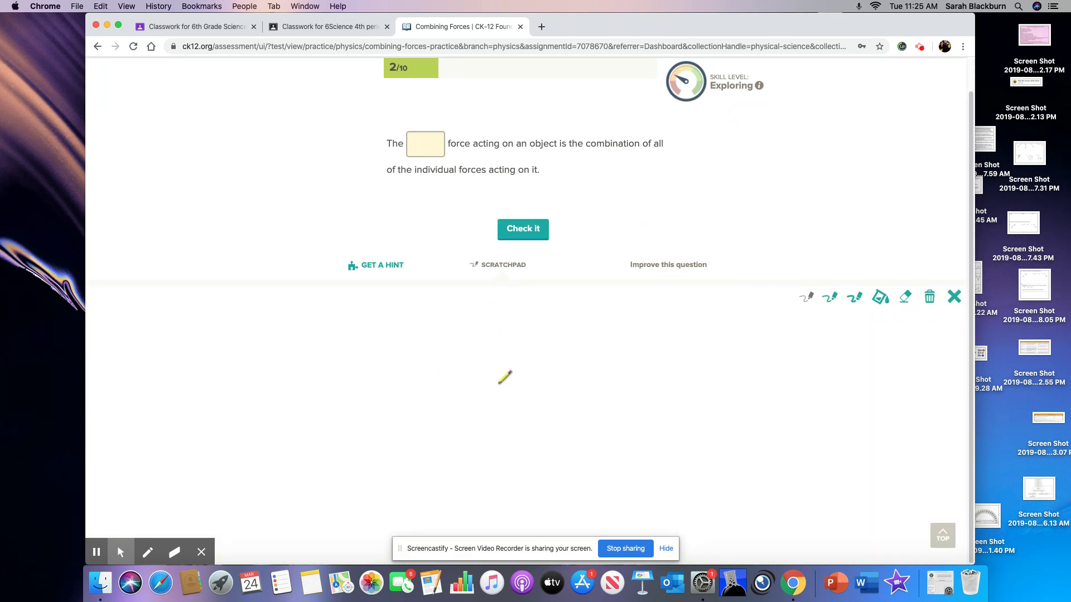
{"action": "left_click", "coordinate": [489, 266]}
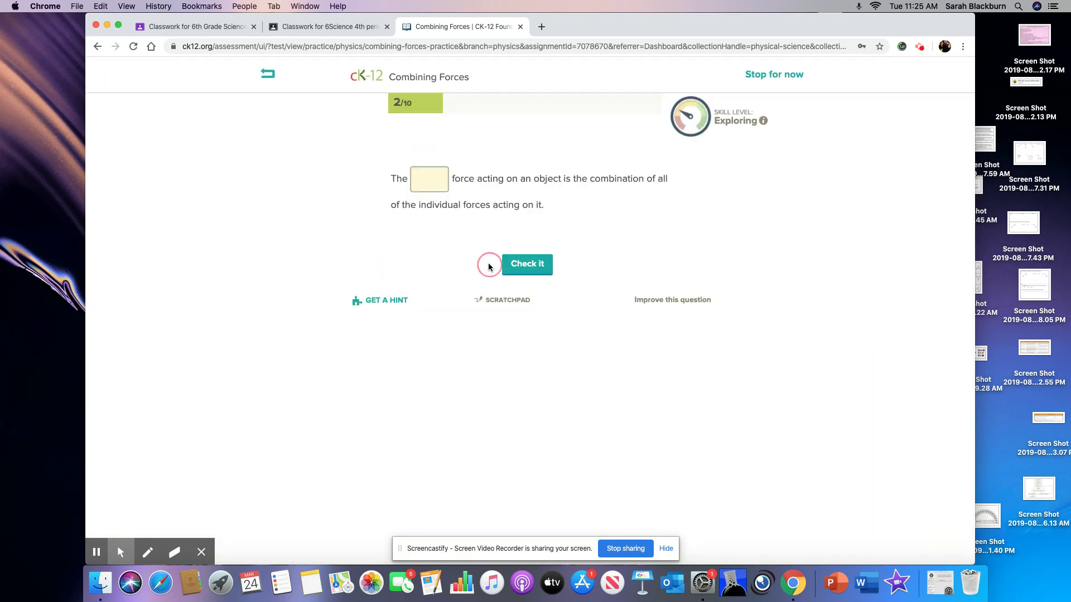
{"action": "left_click", "coordinate": [523, 301]}
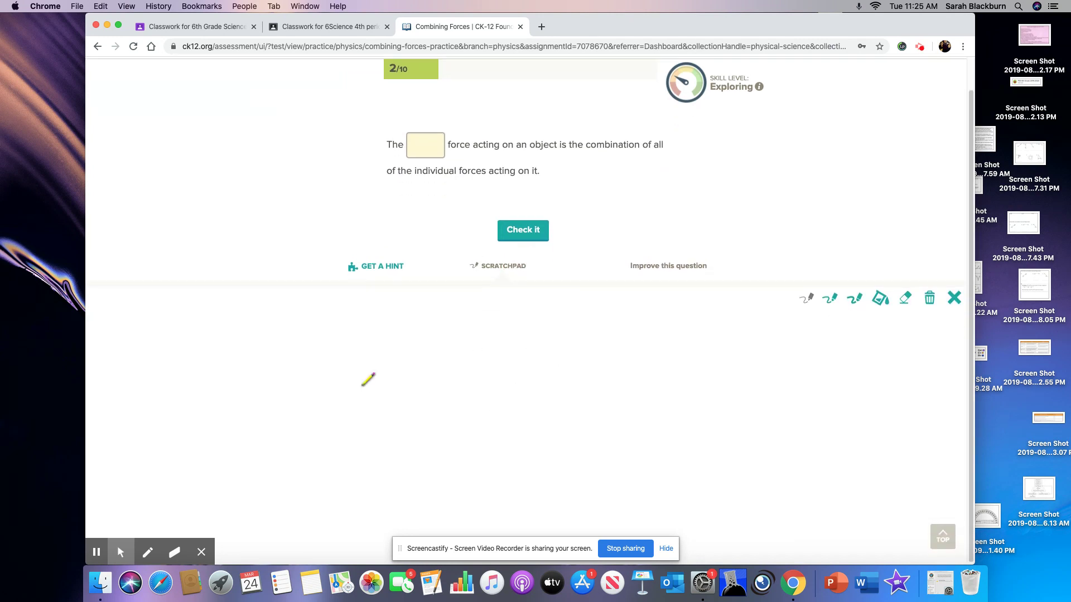
{"action": "left_click", "coordinate": [346, 381]}
{"action": "left_click_drag", "start_coordinate": [346, 381], "coordinate": [647, 434]}
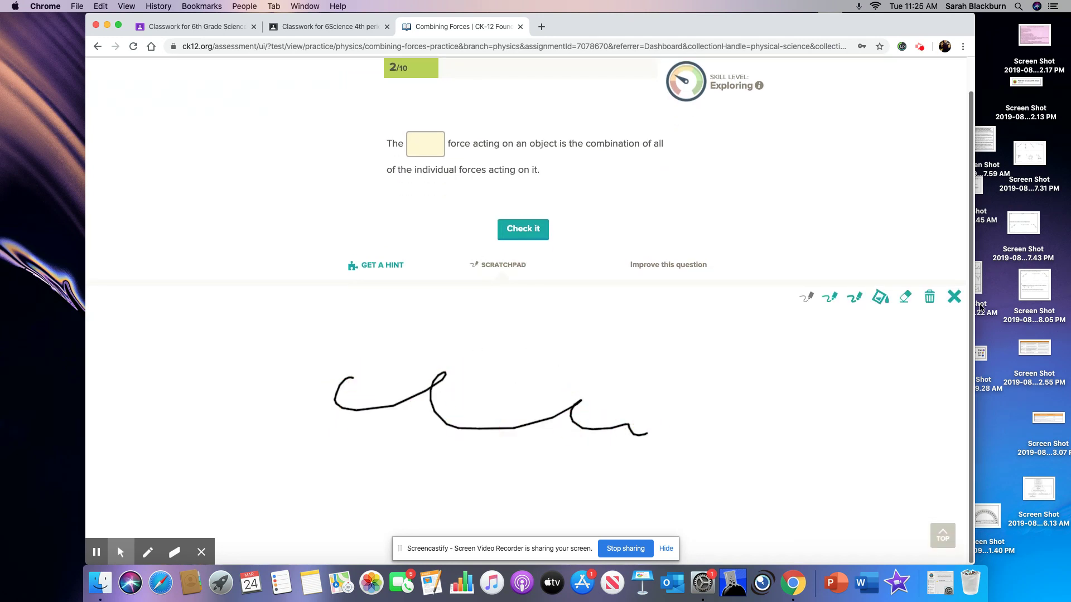
{"action": "left_click", "coordinate": [931, 300]}
{"action": "left_click", "coordinate": [953, 298]}
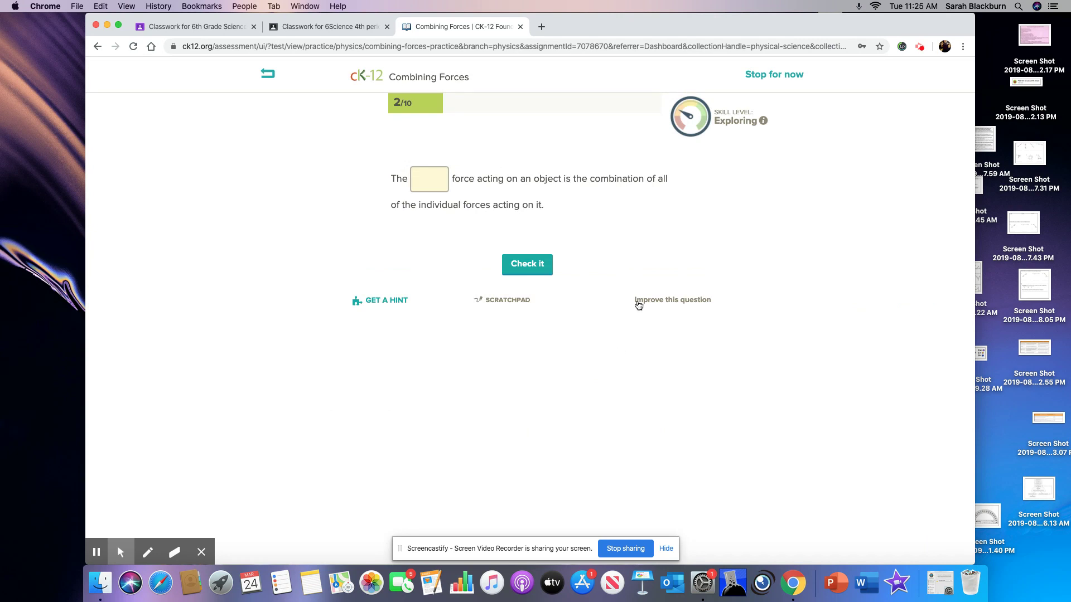
{"action": "left_click", "coordinate": [657, 304]}
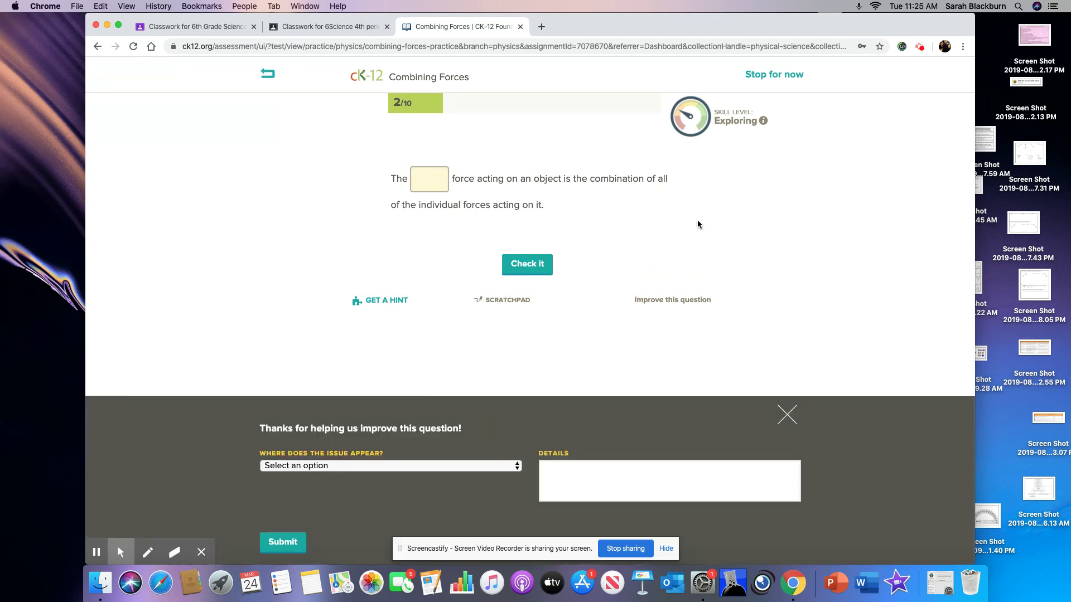
- Dismiss the question feedback form and stop practicing with Combining Forces at 20%
{"action": "left_click", "coordinate": [787, 416]}
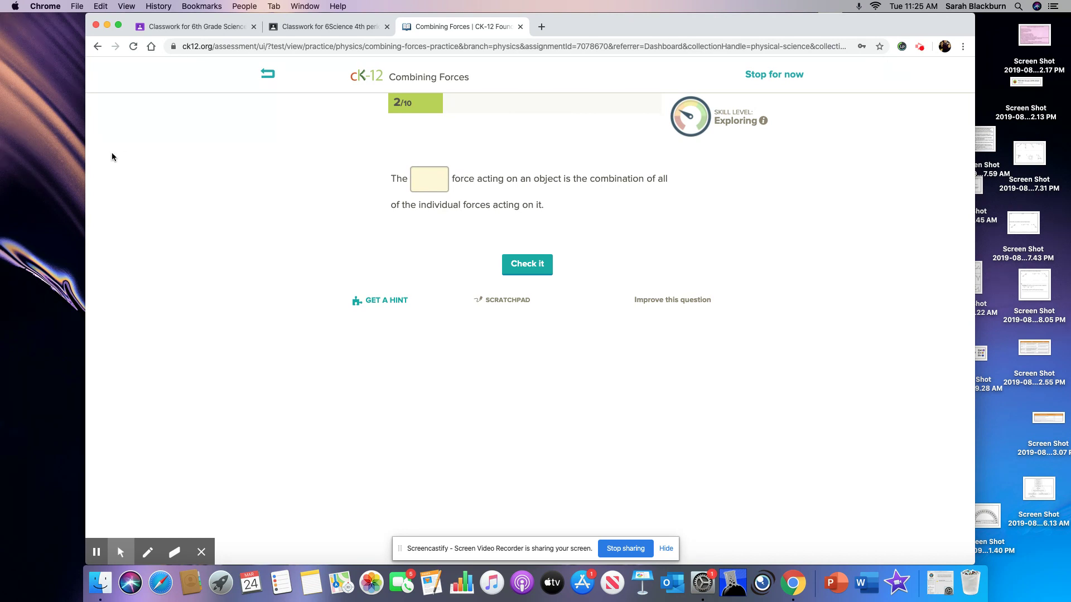
{"action": "left_click", "coordinate": [758, 76]}
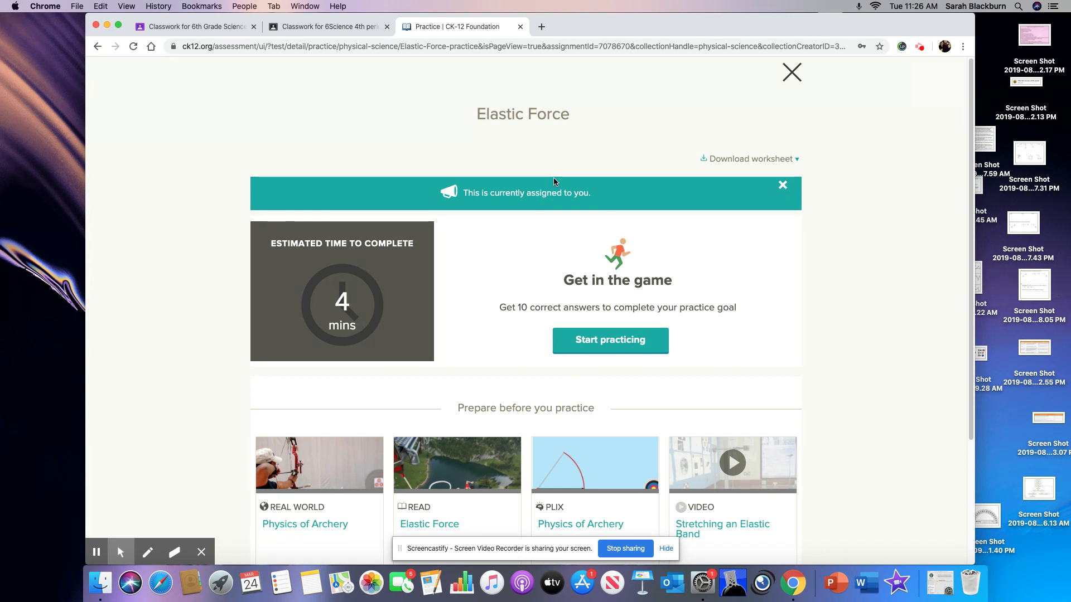
- Browse the Elastic Force preparation cards, including Physics of Archery and Bungee Jumping
{"action": "scroll", "coordinate": [555, 175], "scroll_direction": "down", "scroll_amount": 1}
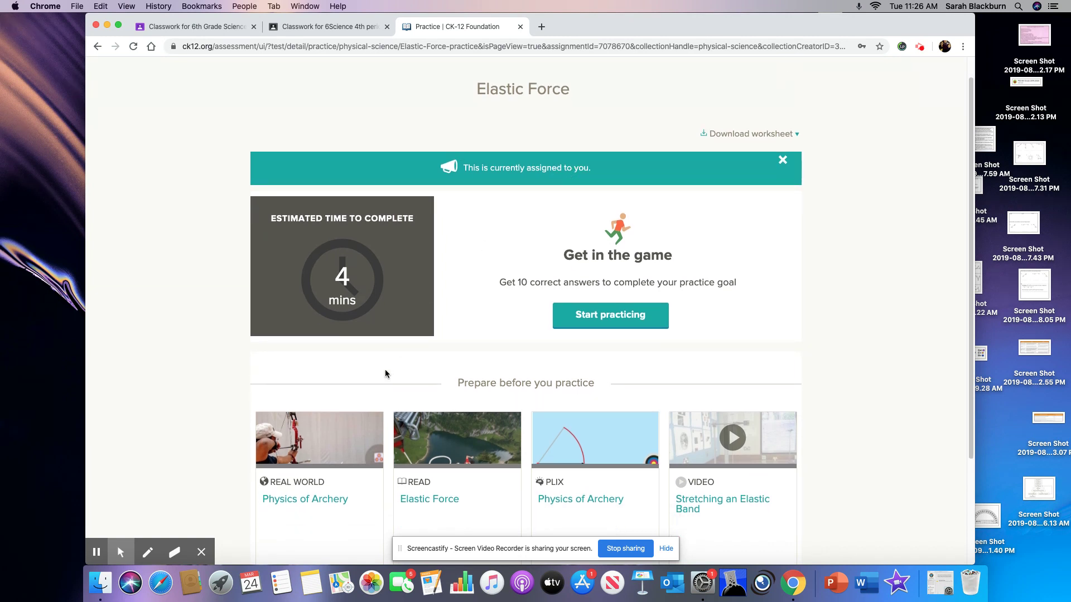
{"action": "scroll", "coordinate": [385, 372], "scroll_direction": "down", "scroll_amount": 3}
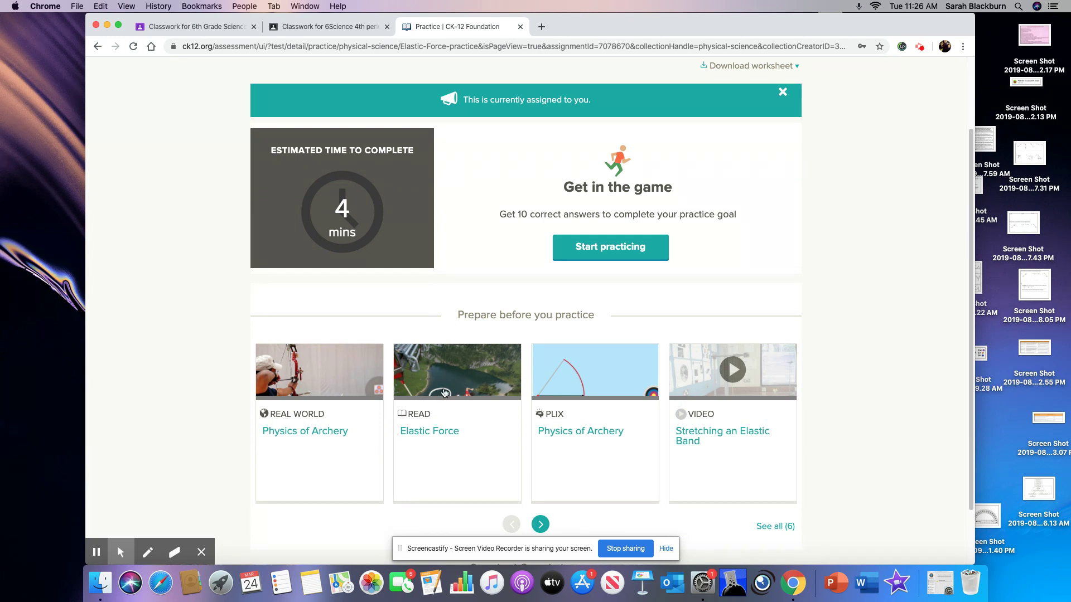
{"action": "left_click", "coordinate": [542, 526]}
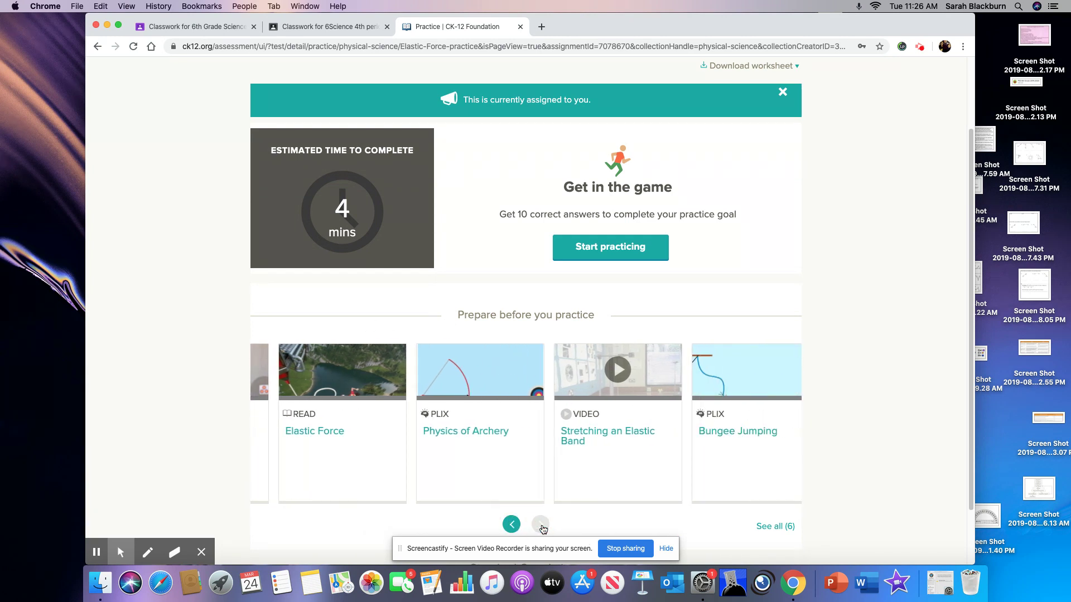
{"action": "left_click", "coordinate": [512, 525]}
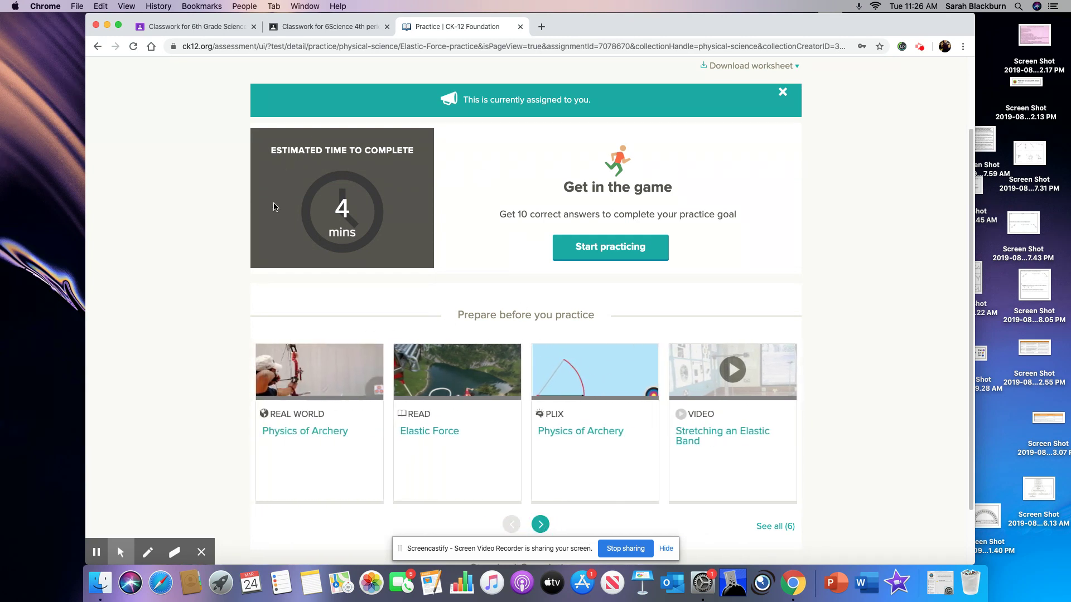
{"action": "scroll", "coordinate": [472, 298], "scroll_direction": "down", "scroll_amount": 3}
{"action": "scroll", "coordinate": [493, 288], "scroll_direction": "up", "scroll_amount": 1}
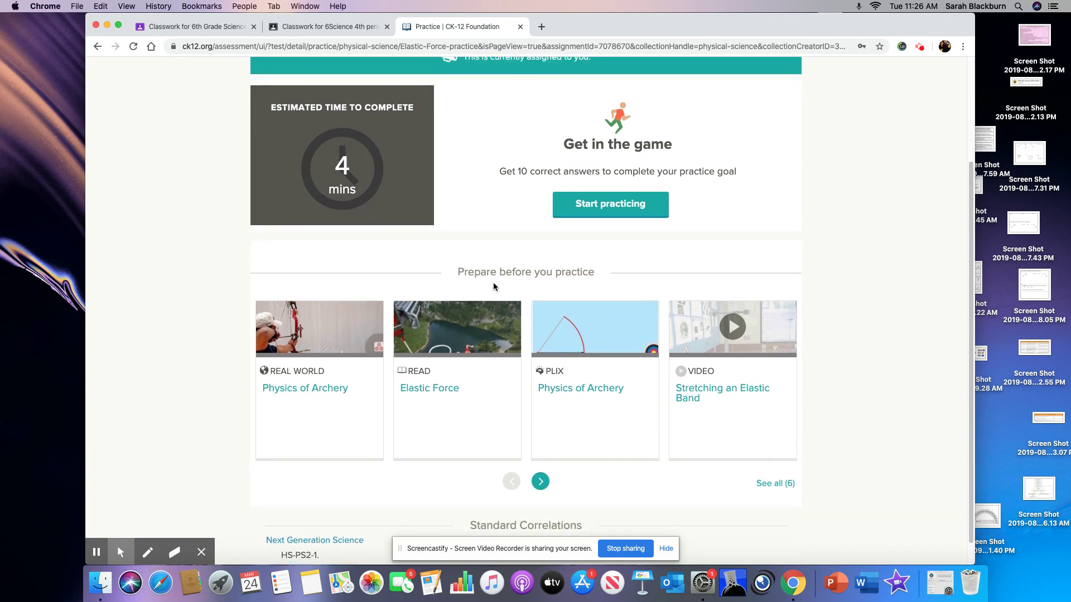
{"action": "scroll", "coordinate": [493, 285], "scroll_direction": "down", "scroll_amount": 1}
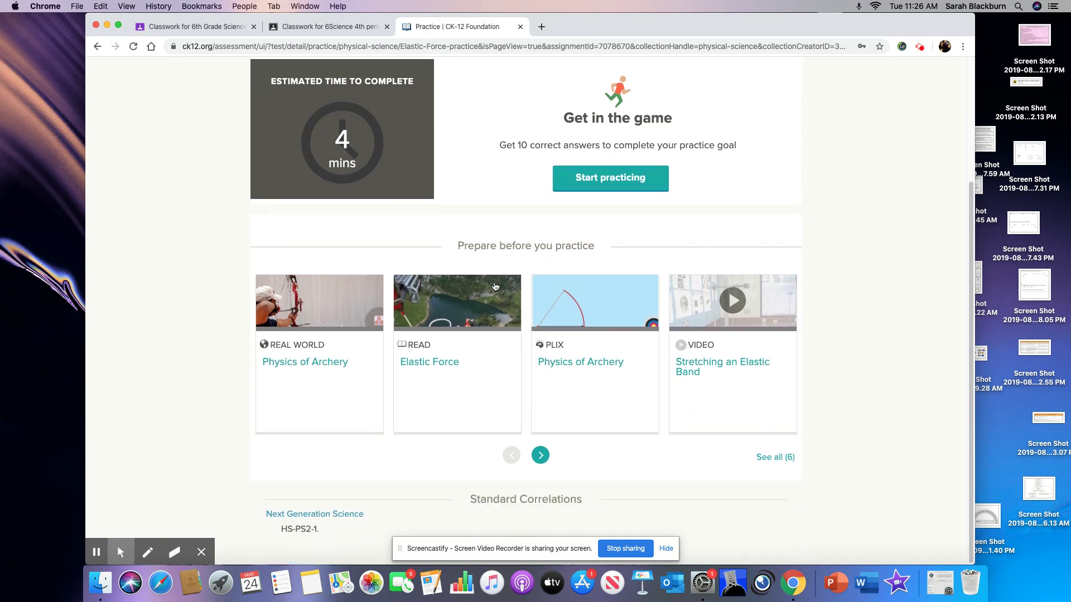
{"action": "scroll", "coordinate": [494, 286], "scroll_direction": "up", "scroll_amount": 1}
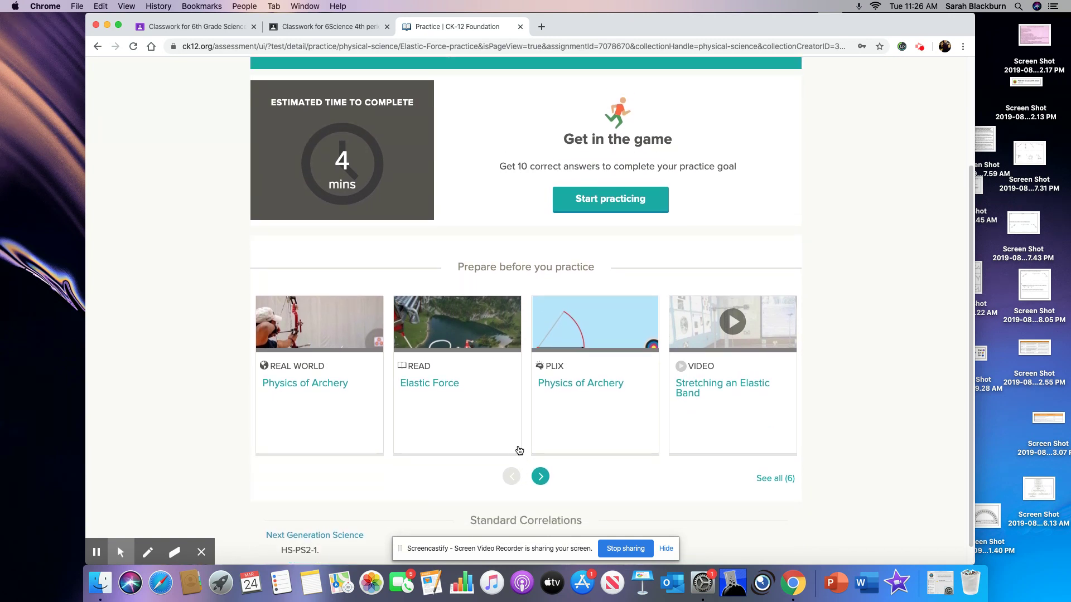
{"action": "scroll", "coordinate": [515, 447], "scroll_direction": "up", "scroll_amount": 5}
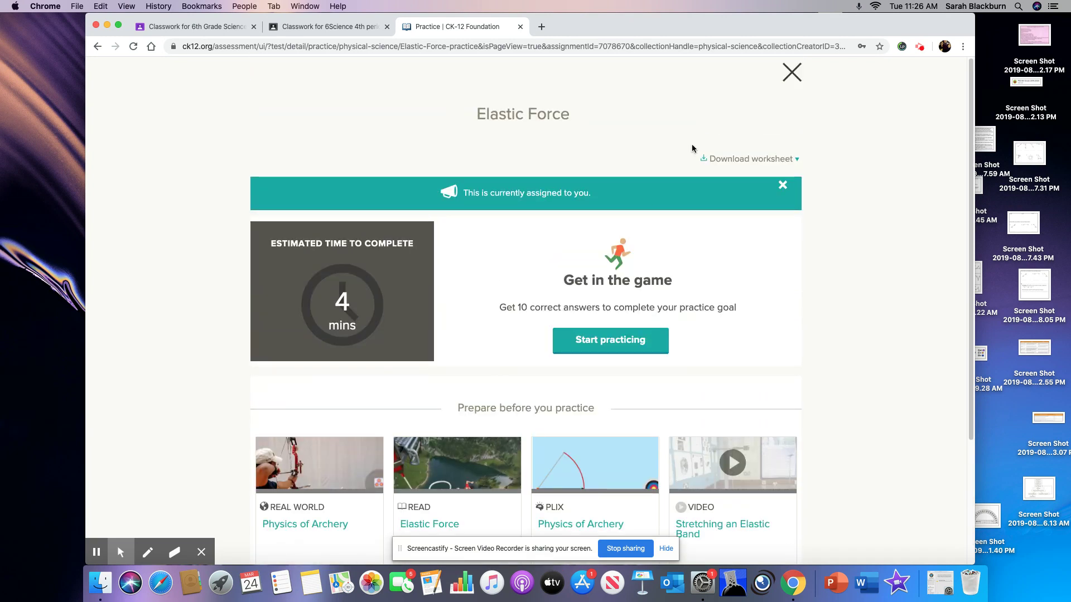
- Leave the Elastic Force page and expand the Forces Assignment card to show its two concepts
{"action": "left_click", "coordinate": [786, 74]}
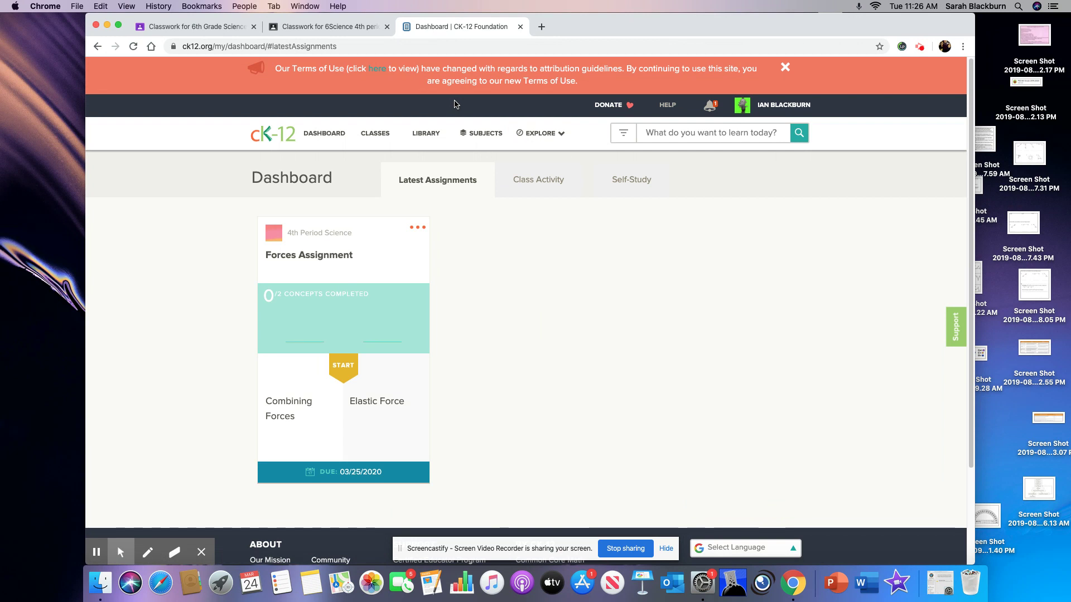
{"action": "left_click", "coordinate": [418, 227]}
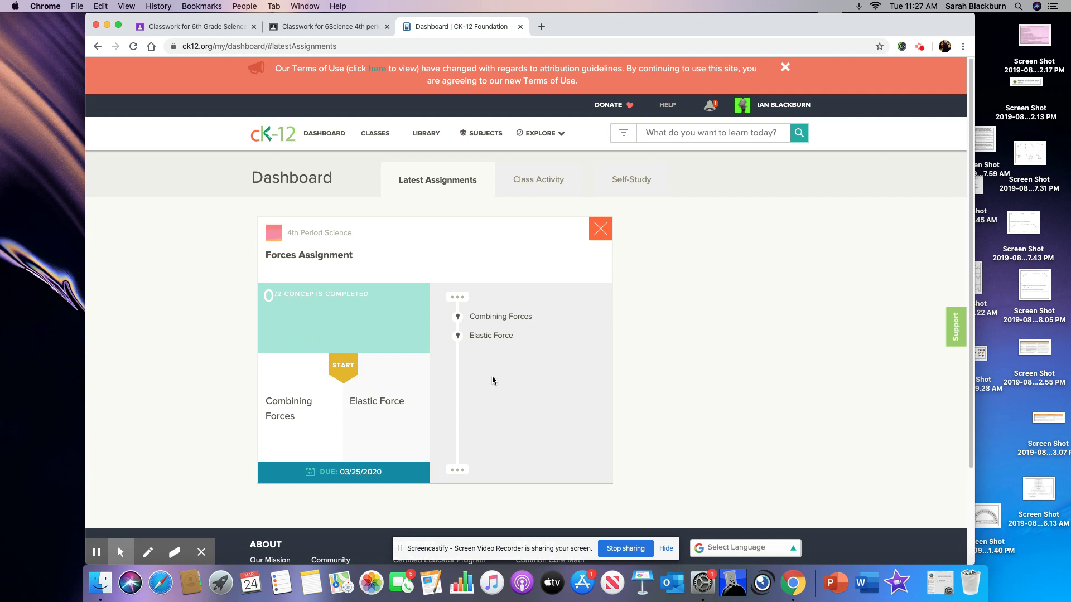
{"action": "left_click", "coordinate": [920, 49]}
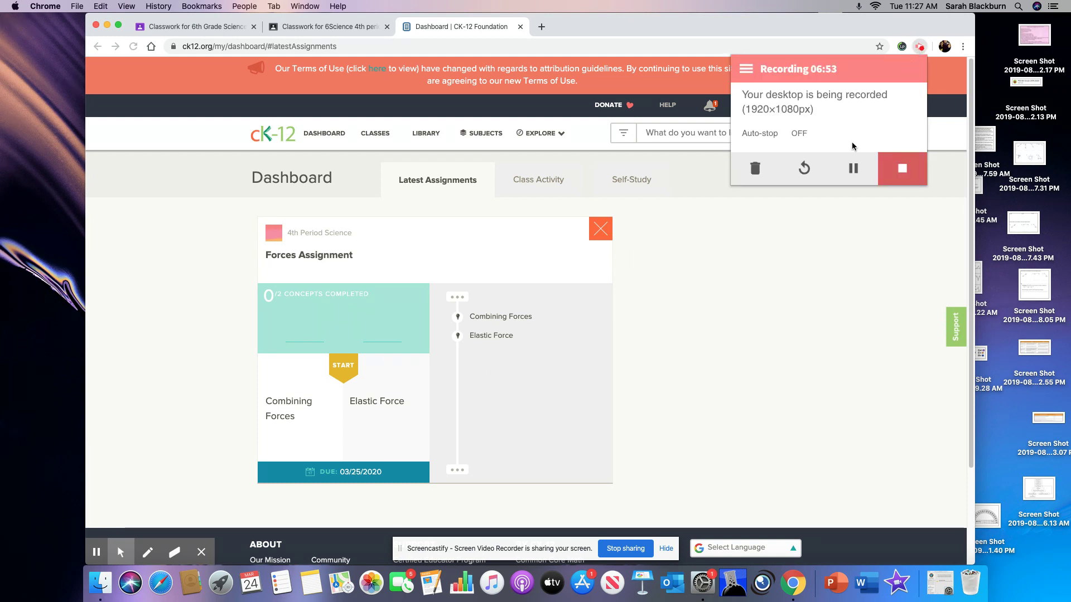